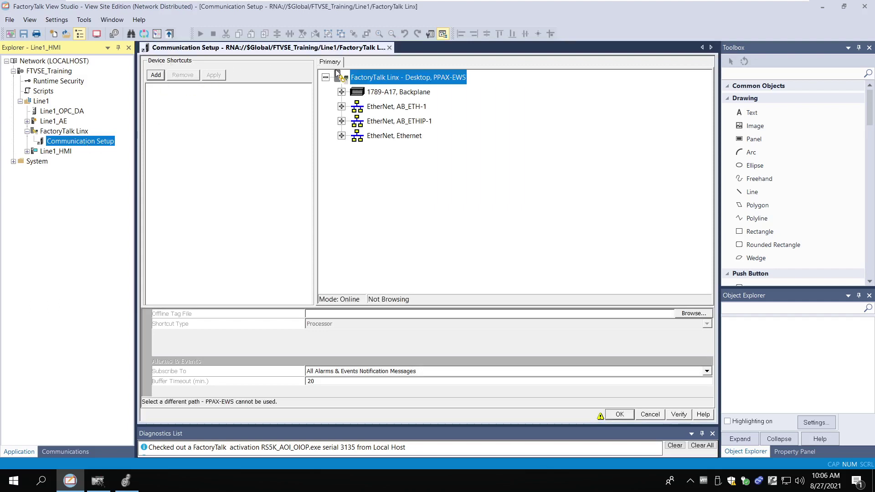
Add a device shortcut named myPLC in the FactoryTalk Linx communication setup
{"action": "left_click", "coordinate": [326, 77]}
{"action": "left_click", "coordinate": [326, 77]}
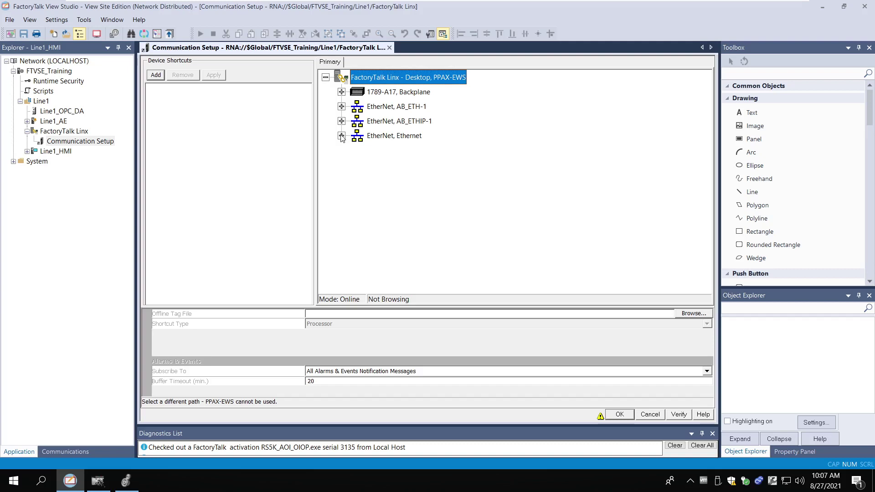
{"action": "left_click", "coordinate": [155, 78]}
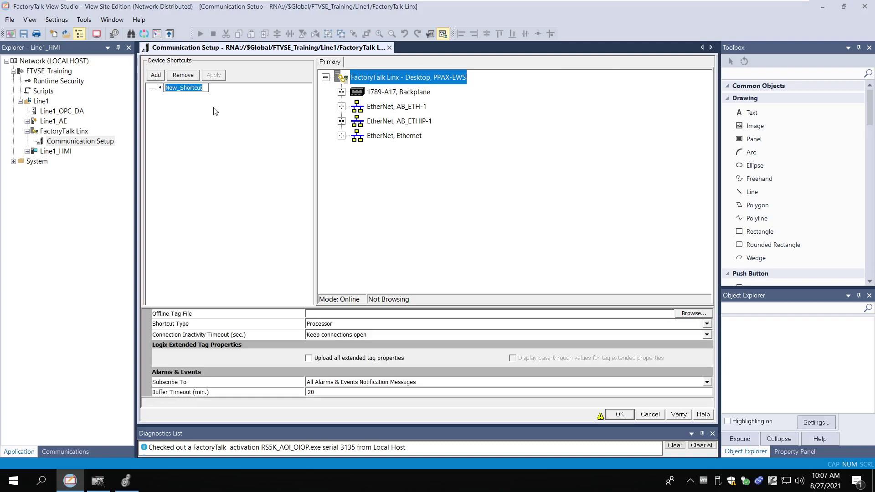
{"action": "type", "text": "myPLC"}
{"action": "key", "text": "Return"}
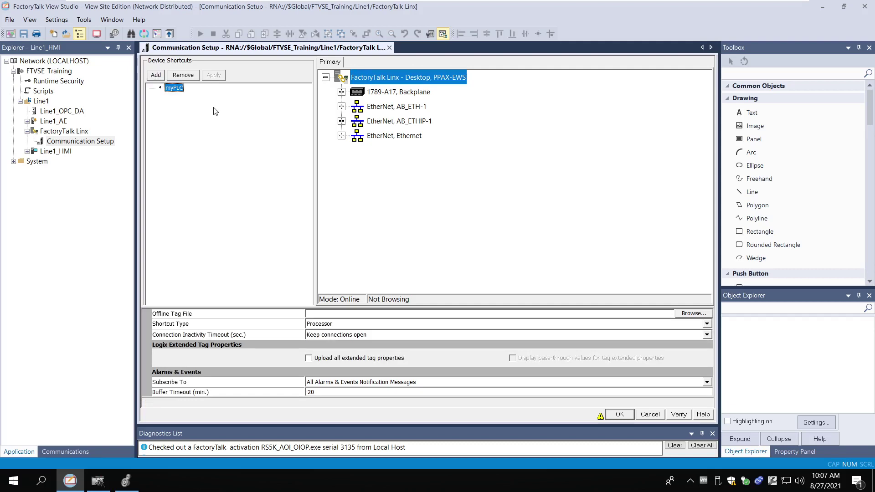
Select the emulated controller in the 1789-A17 backplane and compare it with the chassis in Studio 5000 Logix Emulate
{"action": "left_click", "coordinate": [342, 92]}
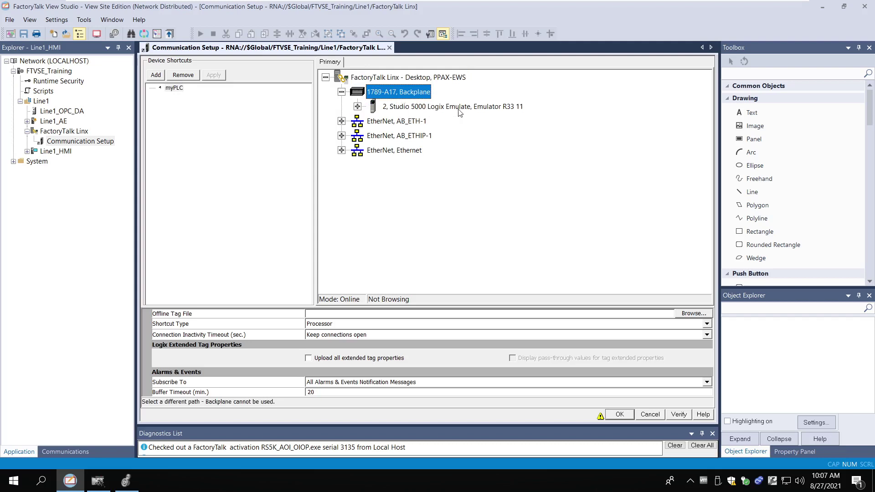
{"action": "left_click", "coordinate": [470, 108]}
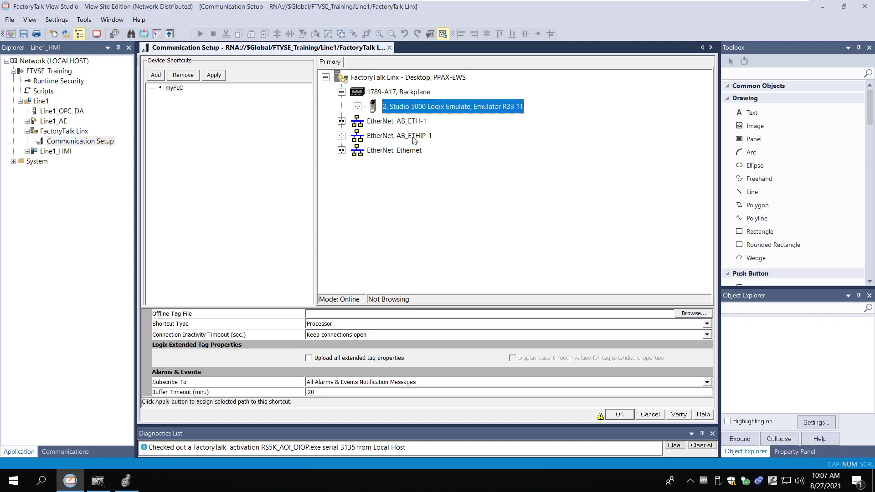
{"action": "left_click", "coordinate": [98, 482]}
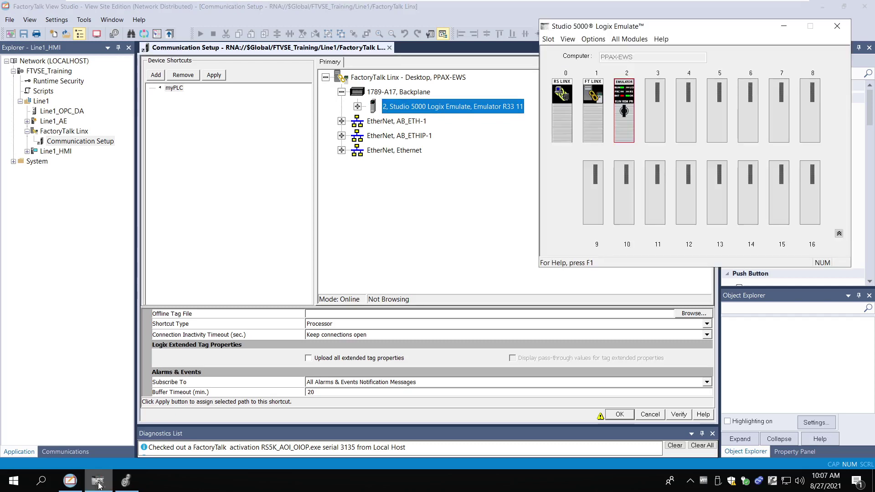
{"action": "left_click", "coordinate": [98, 482]}
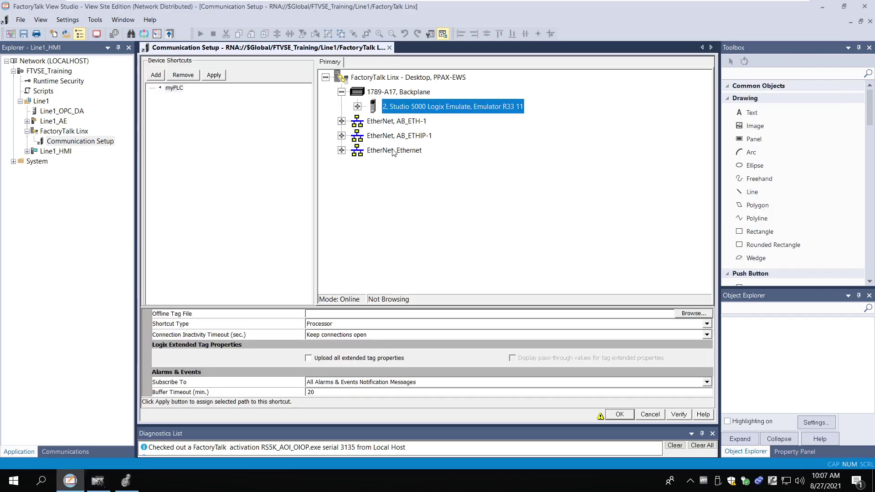
Start adding a device under the network named Ethernet and search the available devices for 1769-L30
{"action": "left_click", "coordinate": [341, 151]}
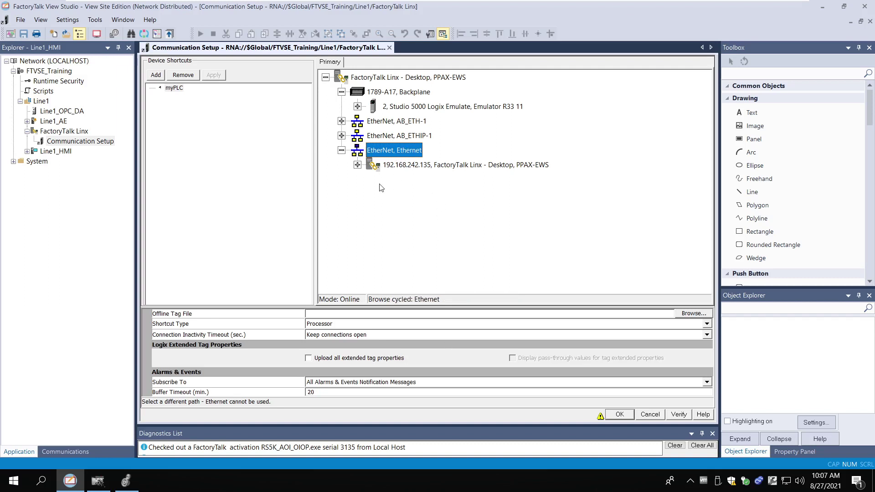
{"action": "right_click", "coordinate": [384, 152]}
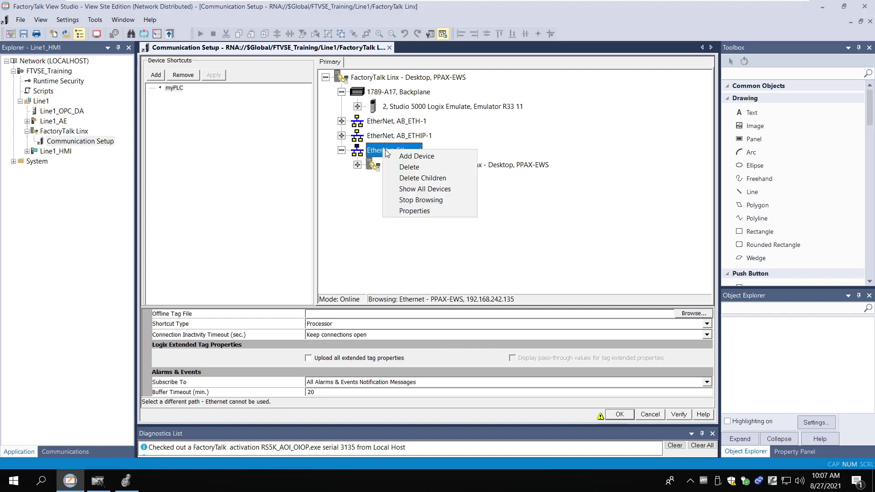
{"action": "left_click", "coordinate": [411, 155]}
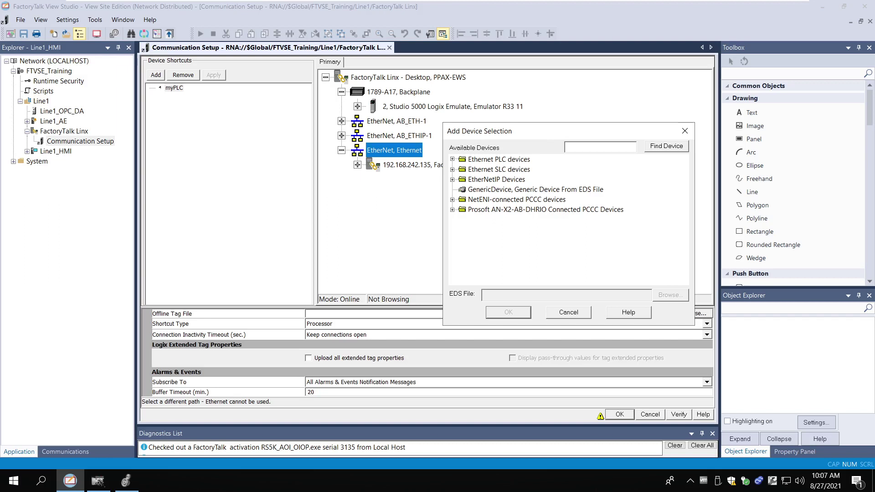
{"action": "type", "text": "1769-L30"}
{"action": "left_click", "coordinate": [668, 149]}
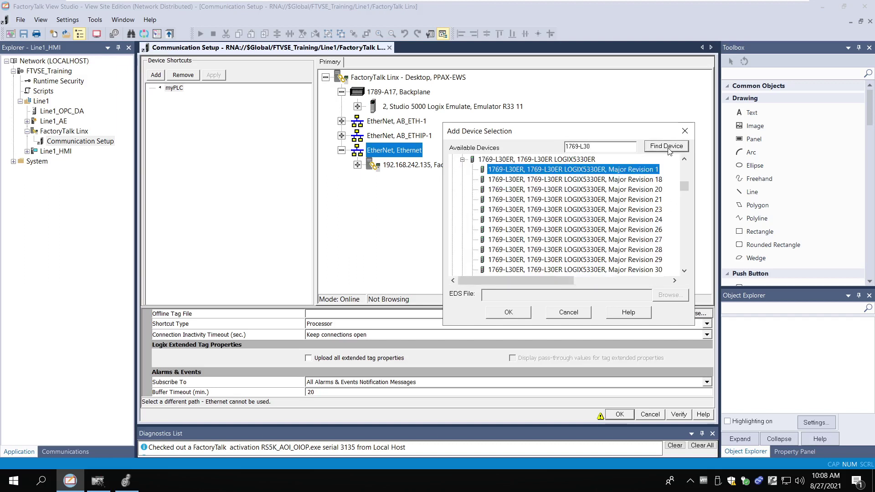
Choose the 1769-L30ER LOGIX5330ER, Major Revision 33, as the device to add
{"action": "left_click_drag", "start_coordinate": [536, 286], "coordinate": [553, 282]}
{"action": "scroll", "coordinate": [618, 255], "scroll_direction": "down", "scroll_amount": 1}
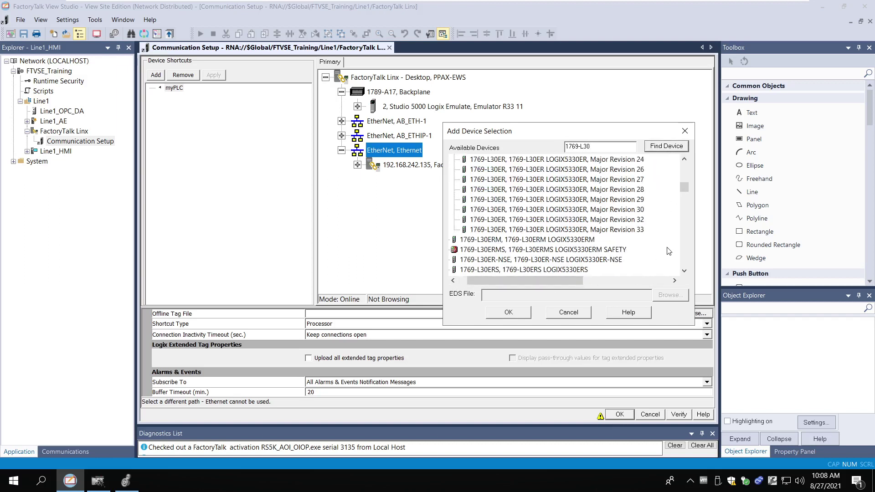
{"action": "left_click", "coordinate": [618, 255]}
{"action": "scroll", "coordinate": [618, 255], "scroll_direction": "up", "scroll_amount": 2}
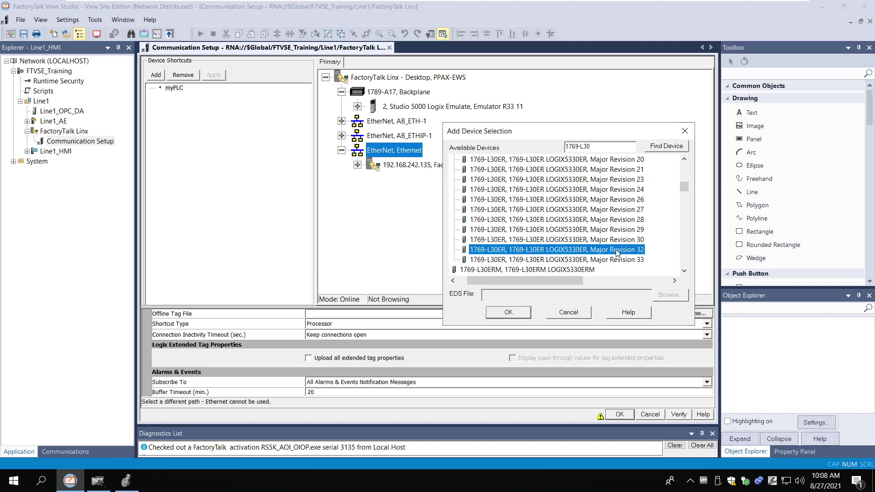
{"action": "scroll", "coordinate": [614, 208], "scroll_direction": "down", "scroll_amount": 2}
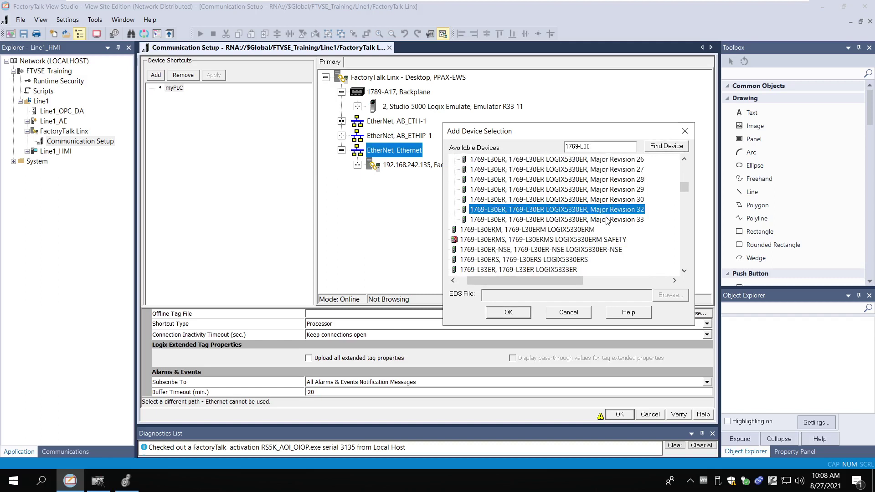
{"action": "left_click", "coordinate": [608, 220]}
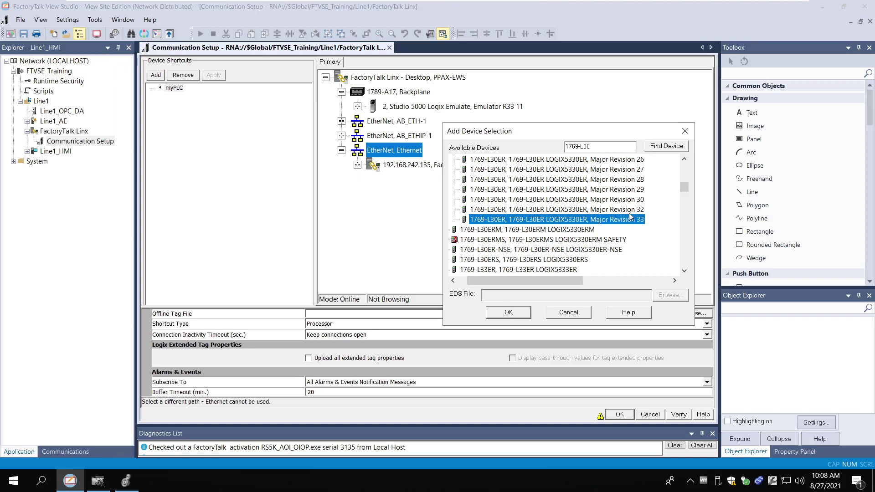
{"action": "scroll", "coordinate": [632, 214], "scroll_direction": "up", "scroll_amount": 2}
{"action": "scroll", "coordinate": [633, 210], "scroll_direction": "down", "scroll_amount": 1}
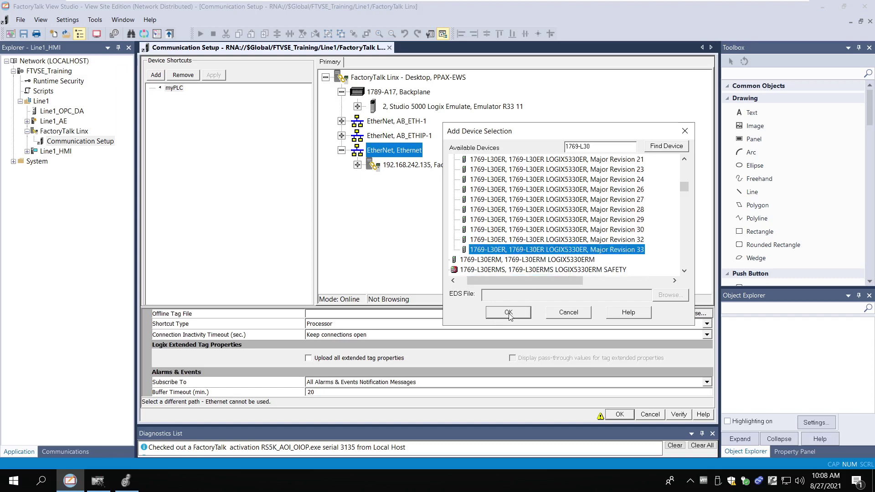
{"action": "left_click", "coordinate": [508, 314]}
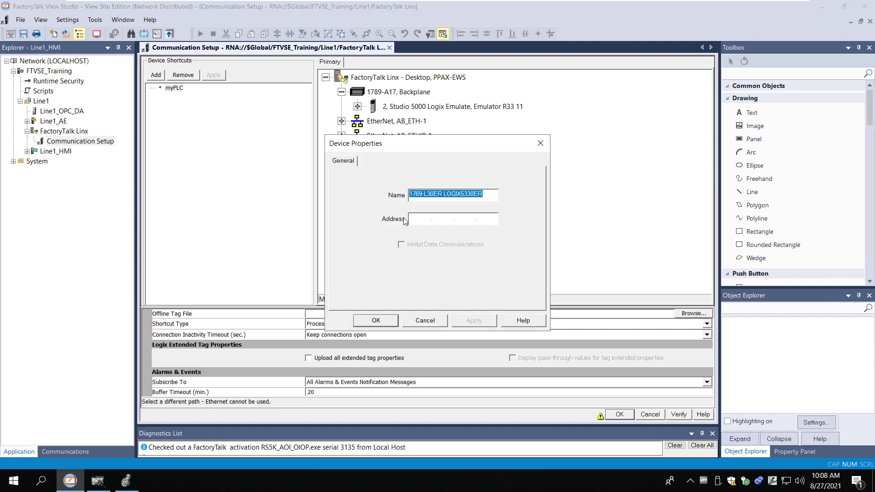
Set the 1769-L30ER controller's address to 192.168.1.10 and finish adding it
{"action": "left_click", "coordinate": [422, 219]}
{"action": "type", "text": "192.168."}
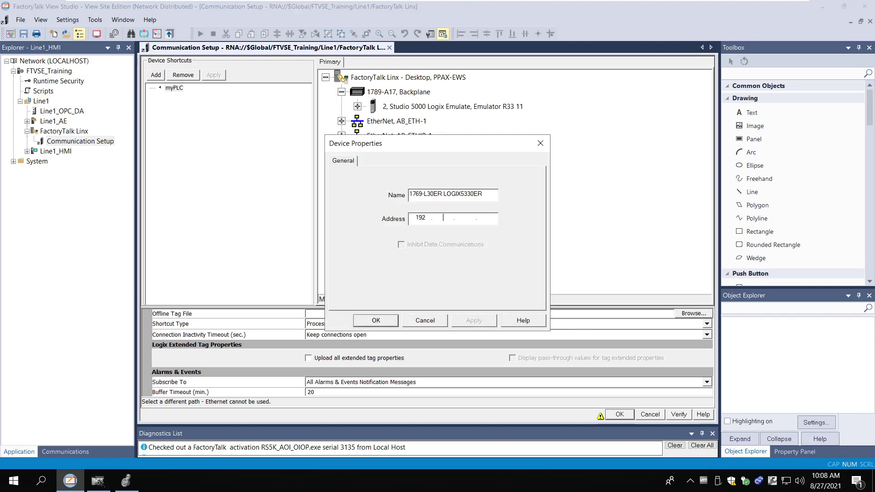
{"action": "type", "text": "1.10"}
{"action": "left_click", "coordinate": [380, 322]}
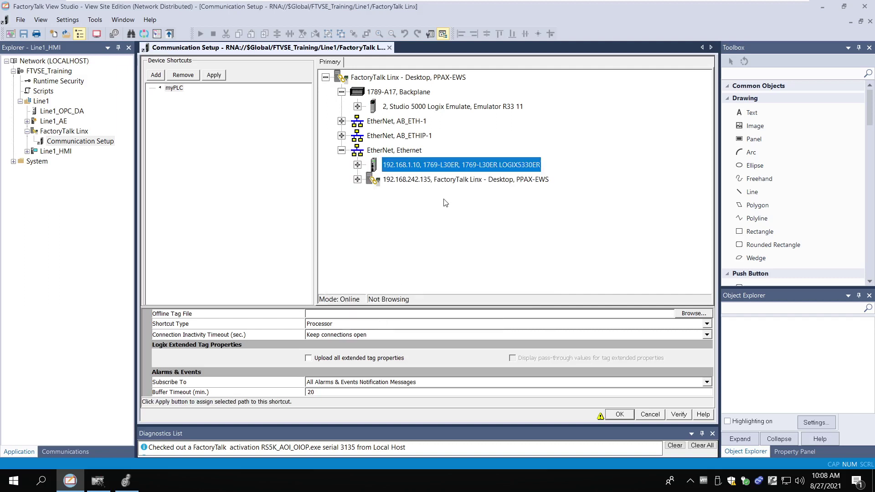
Assign the myPLC shortcut to the Studio 5000 Logix Emulate controller in backplane slot 2 and save the path change
{"action": "left_click", "coordinate": [418, 168]}
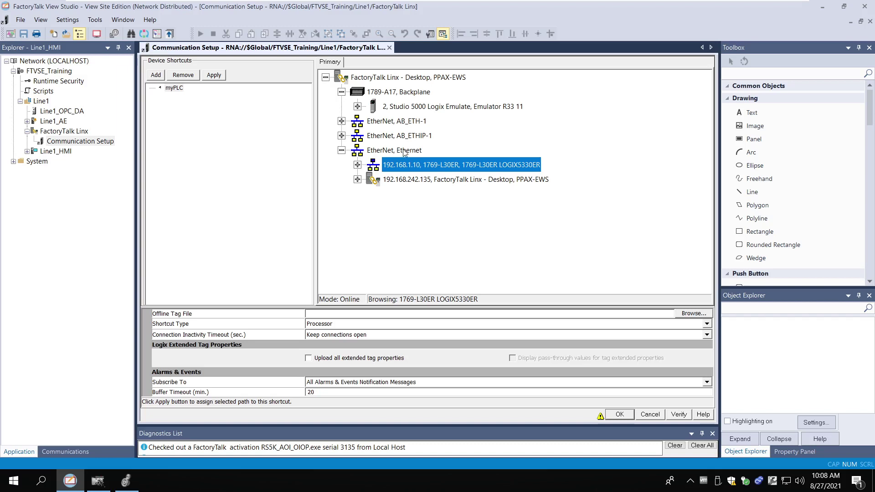
{"action": "left_click", "coordinate": [398, 112]}
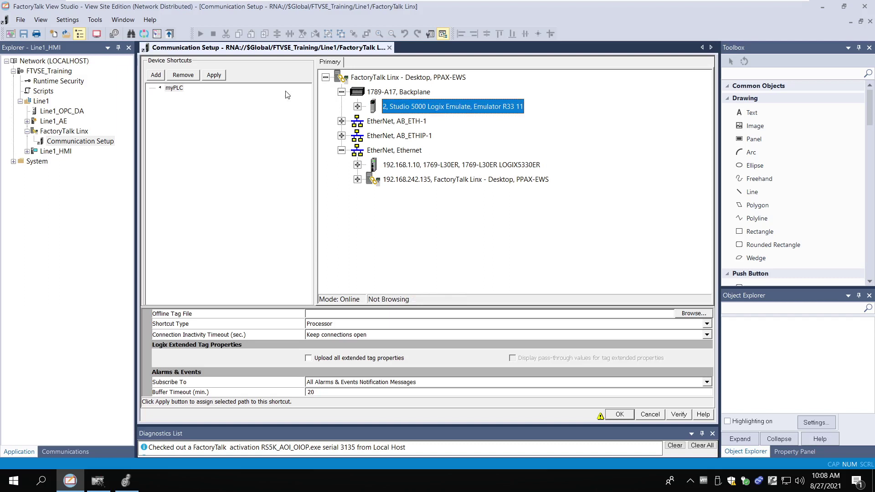
{"action": "left_click", "coordinate": [213, 76]}
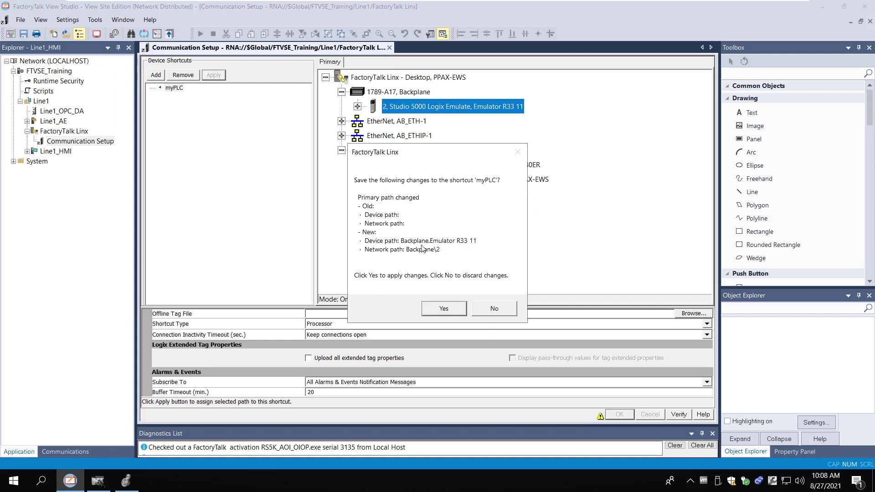
{"action": "left_click", "coordinate": [444, 310]}
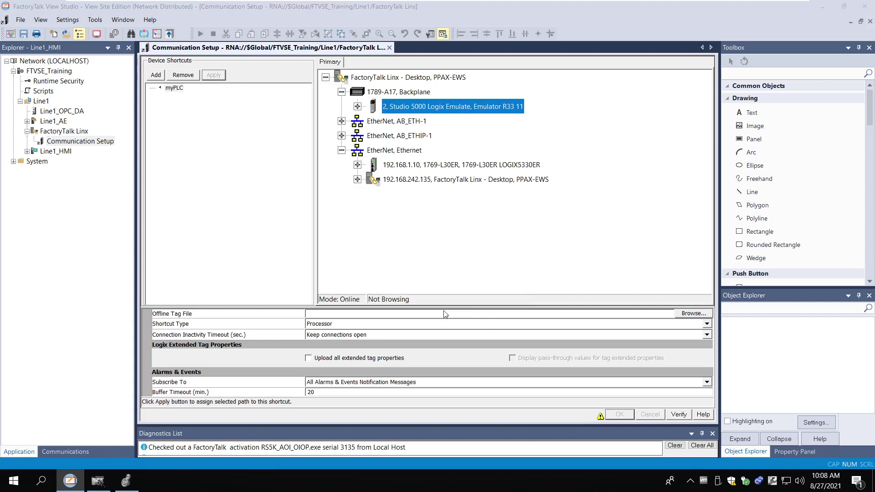
Reassign the myPLC shortcut to the 1769-L30ER controller at 192.168.1.10 and save the path change
{"action": "left_click", "coordinate": [437, 167]}
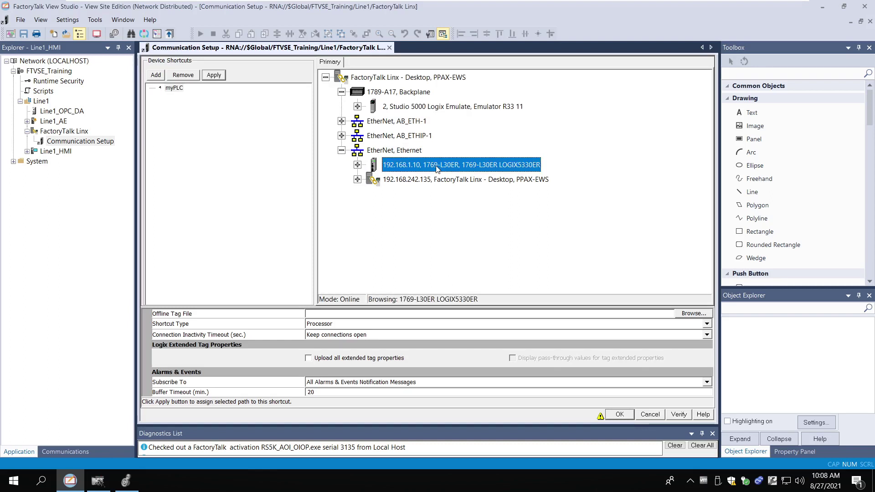
{"action": "left_click", "coordinate": [441, 107]}
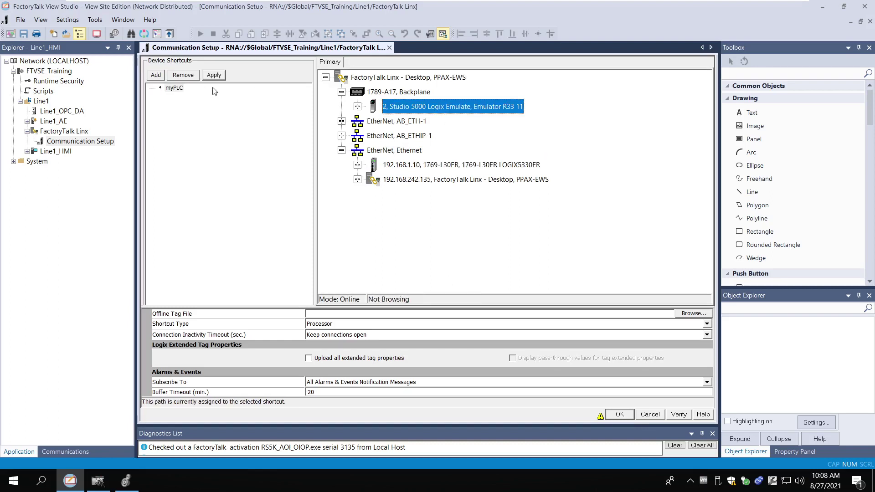
{"action": "left_click", "coordinate": [219, 76]}
{"action": "left_click", "coordinate": [426, 168]}
{"action": "left_click", "coordinate": [224, 76]}
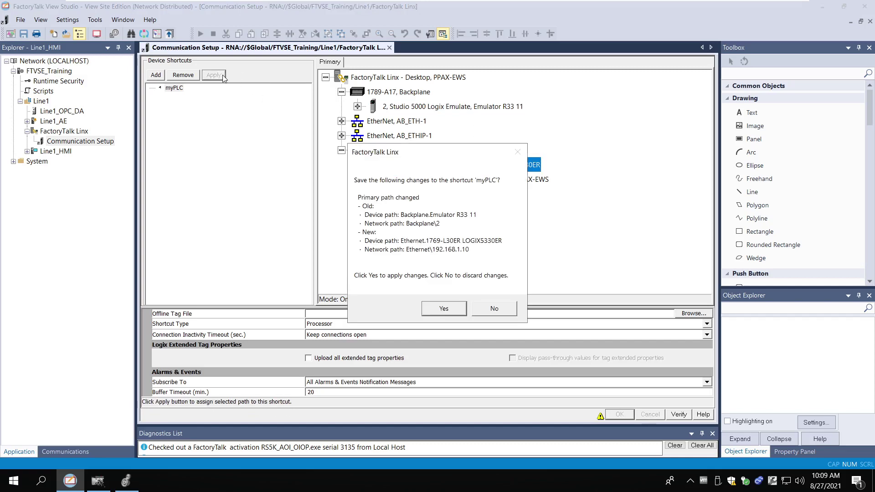
{"action": "left_click", "coordinate": [444, 308]}
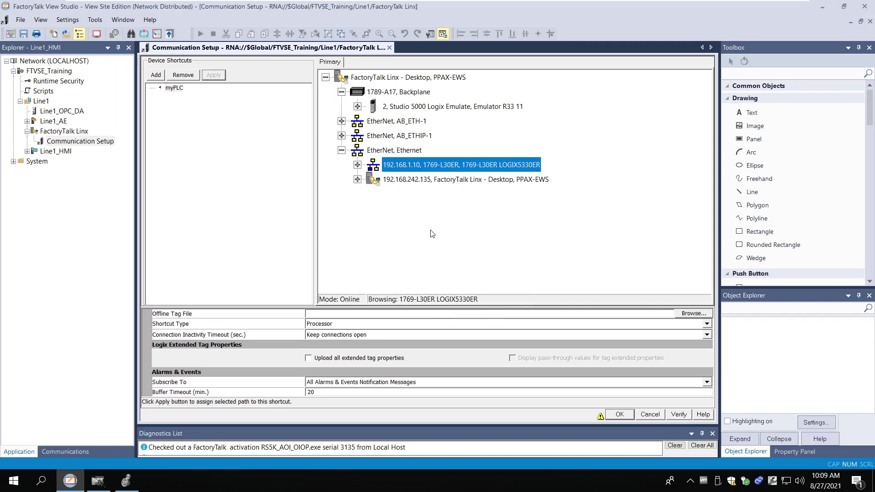
Find the 1756-EN2T among the available devices and add its Major Revision 10 to the network named Ethernet
{"action": "right_click", "coordinate": [402, 153]}
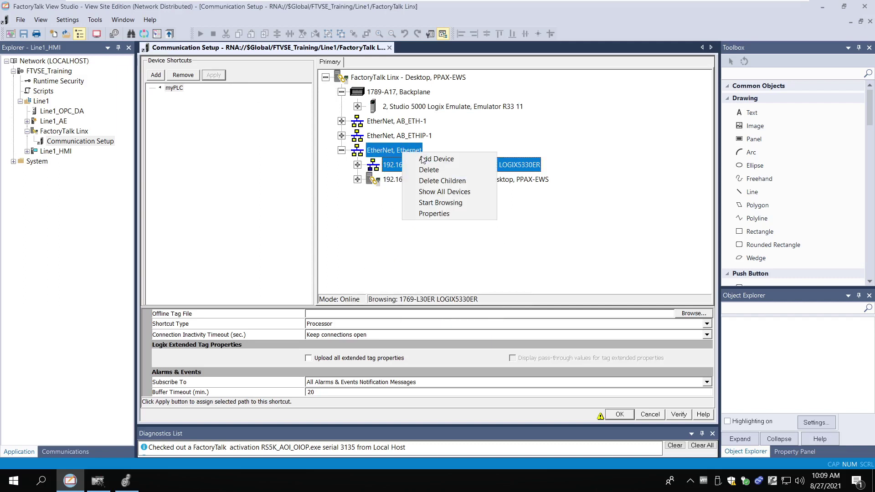
{"action": "left_click", "coordinate": [446, 160]}
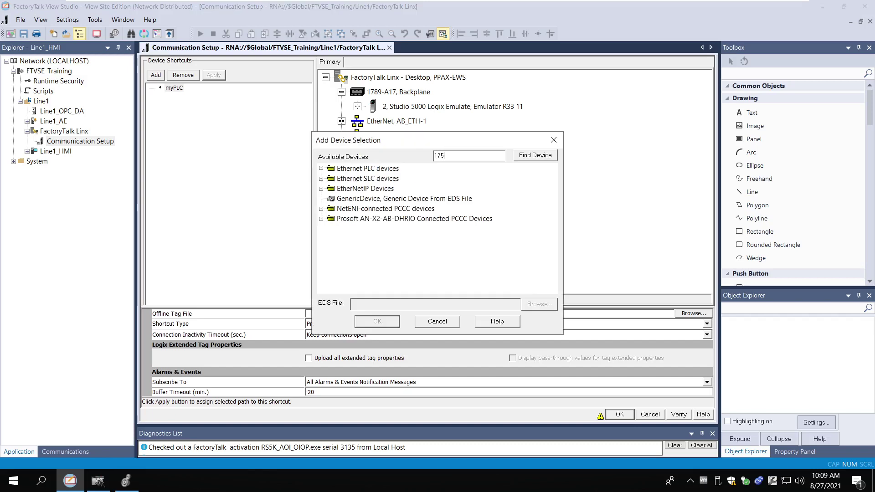
{"action": "type", "text": "1756-EN2T"}
{"action": "left_click", "coordinate": [535, 155]}
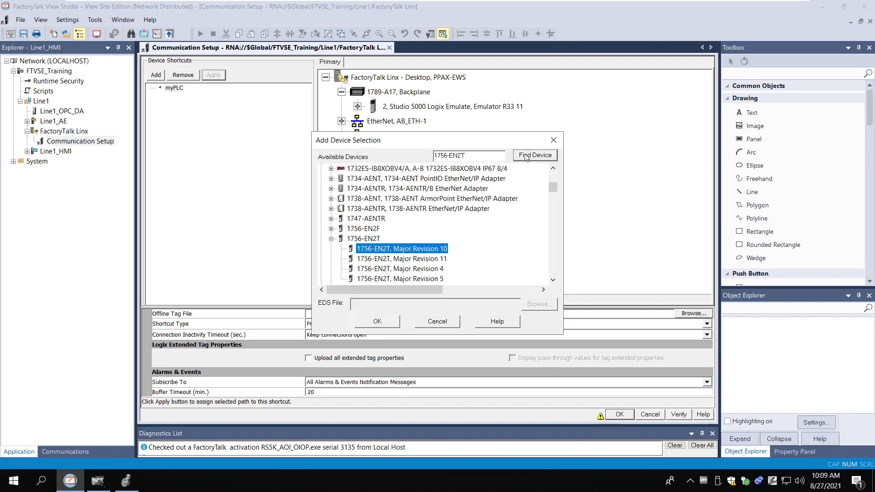
{"action": "left_click", "coordinate": [430, 251]}
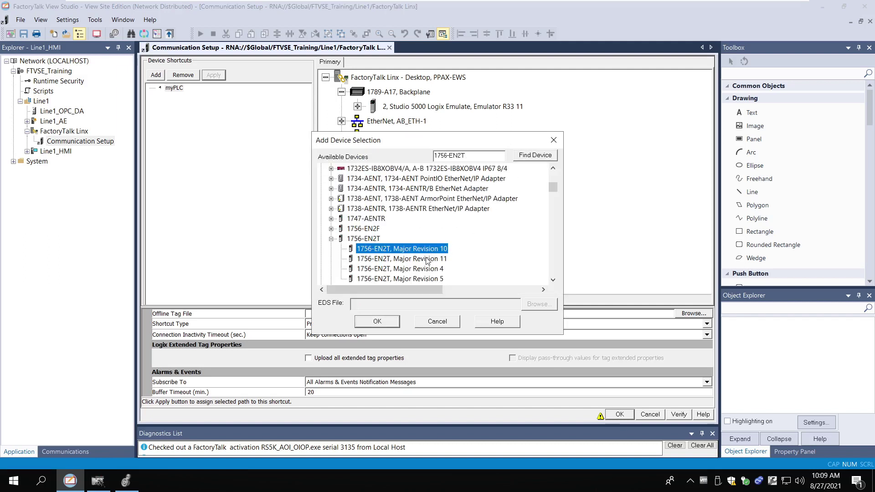
{"action": "left_click", "coordinate": [381, 323]}
Set the 1756-EN2T module's address to 192.168.1.11 and its slot to 0, and finish adding it
{"action": "key", "text": "Tab"}
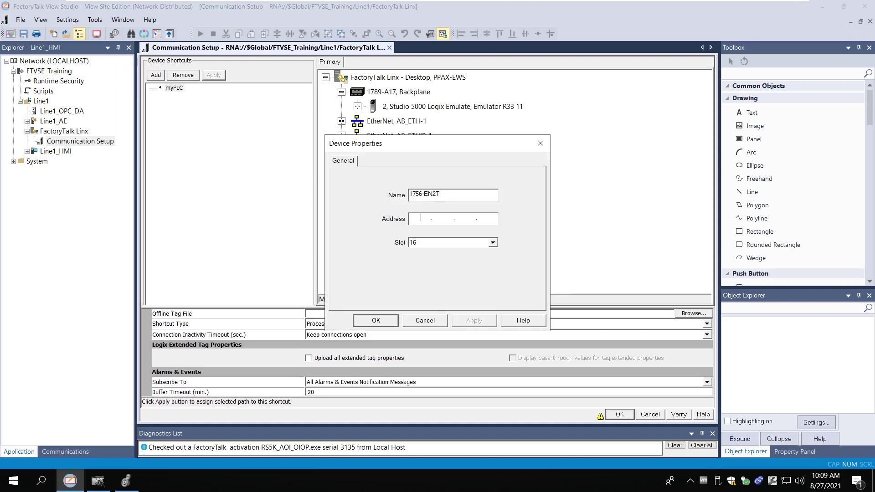
{"action": "type", "text": "192.168.1.11"}
{"action": "left_click", "coordinate": [493, 243]}
{"action": "scroll", "coordinate": [494, 261], "scroll_direction": "up", "scroll_amount": 5}
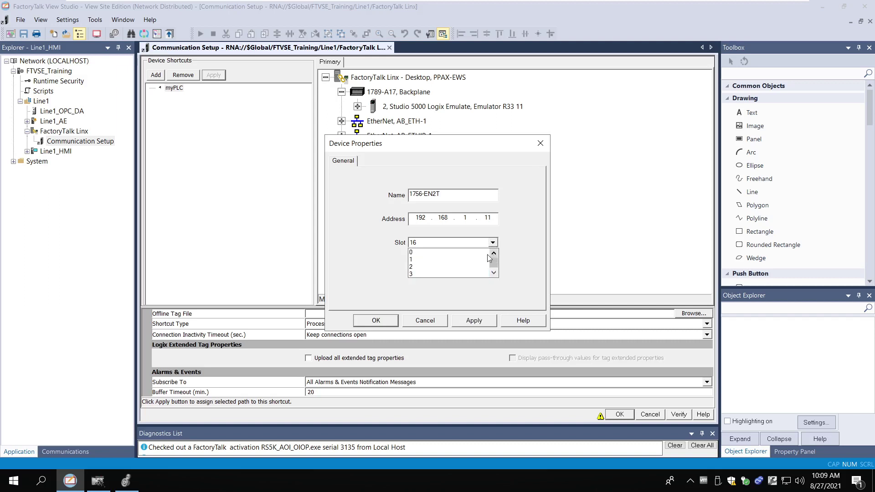
{"action": "left_click", "coordinate": [446, 253]}
{"action": "left_click", "coordinate": [478, 321]}
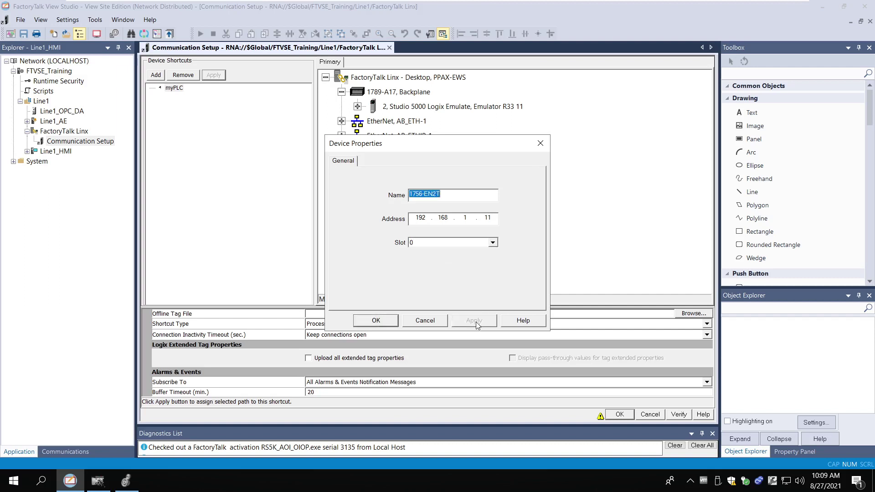
{"action": "left_click", "coordinate": [379, 323]}
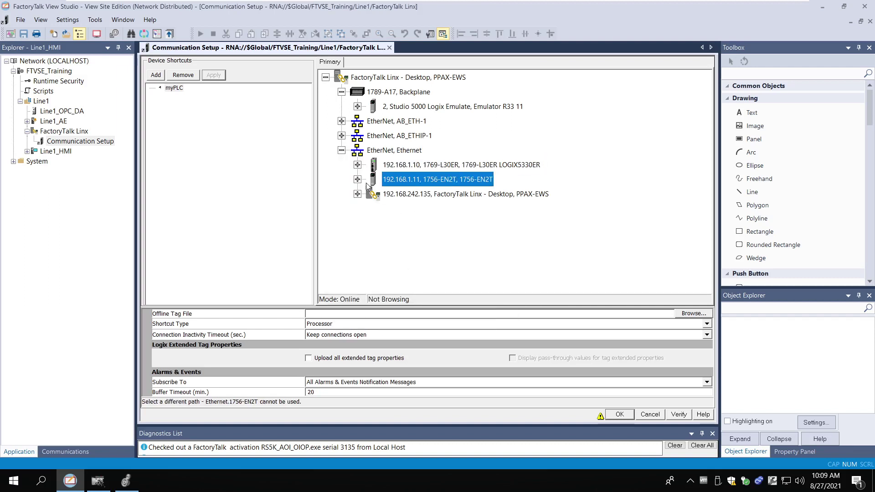
Start adding a device to the backplane under the 1756-EN2T at 192.168.1.11 and find 1756-L8 among the available devices
{"action": "left_click", "coordinate": [358, 180]}
{"action": "left_click", "coordinate": [374, 195]}
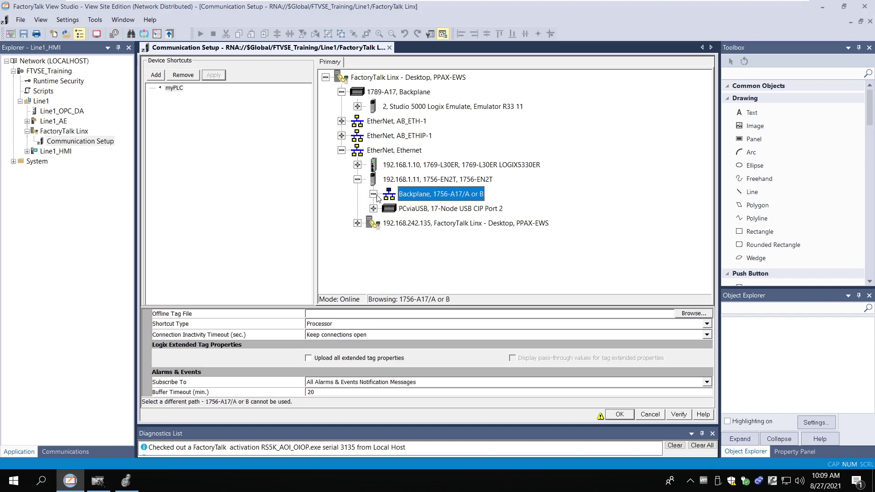
{"action": "right_click", "coordinate": [418, 195]}
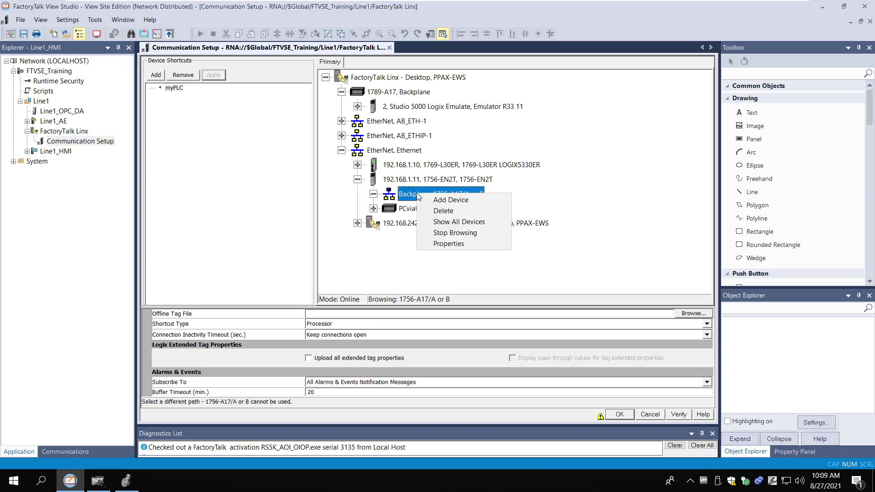
{"action": "left_click", "coordinate": [442, 200]}
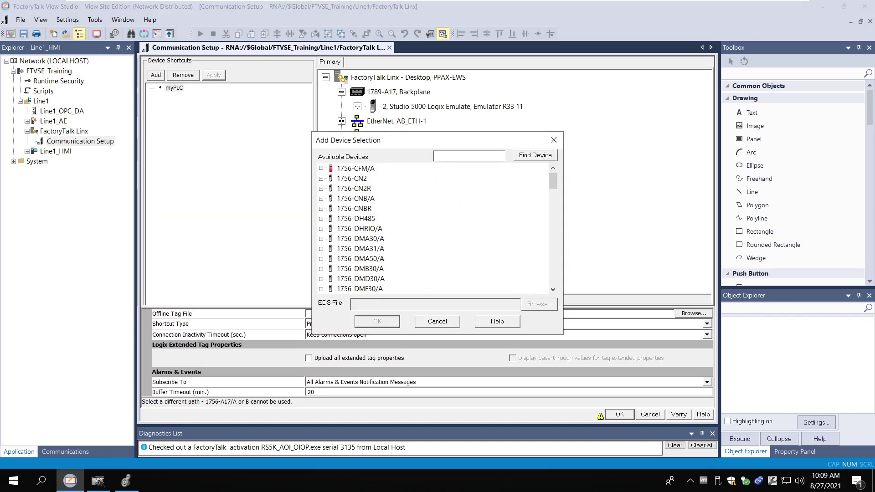
{"action": "left_click", "coordinate": [460, 156]}
{"action": "type", "text": "1756-L8"}
{"action": "left_click", "coordinate": [536, 155]}
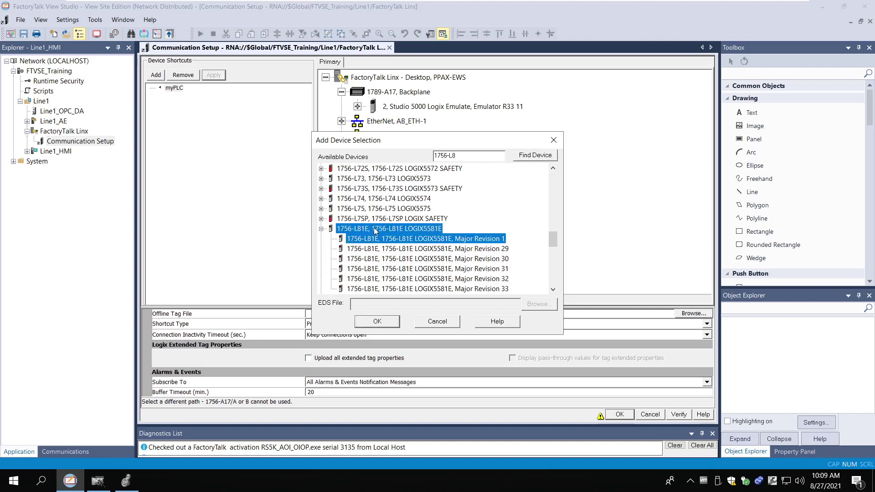
Add the 1756-L81E LOGIX5581E controller, Major Revision 33, to the backplane in slot 1
{"action": "key", "text": "Up"}
{"action": "left_click", "coordinate": [386, 241]}
{"action": "scroll", "coordinate": [495, 260], "scroll_direction": "down", "scroll_amount": 1}
{"action": "left_click", "coordinate": [491, 259]}
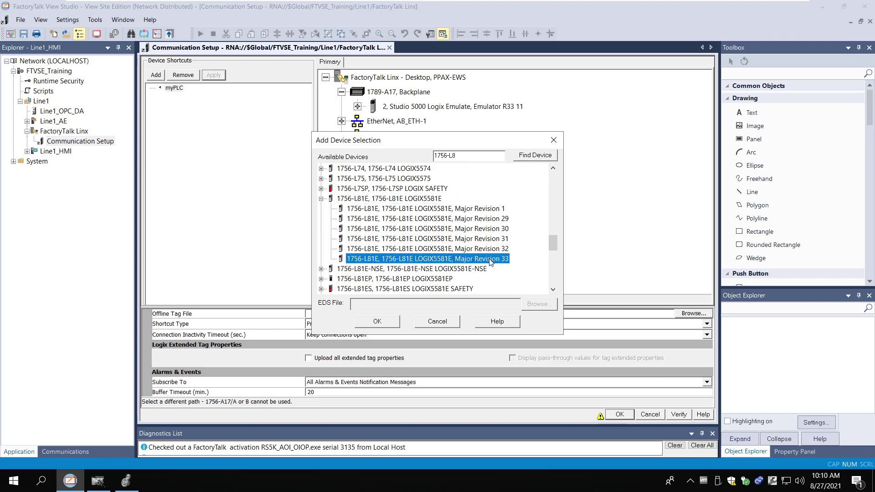
{"action": "left_click", "coordinate": [376, 322]}
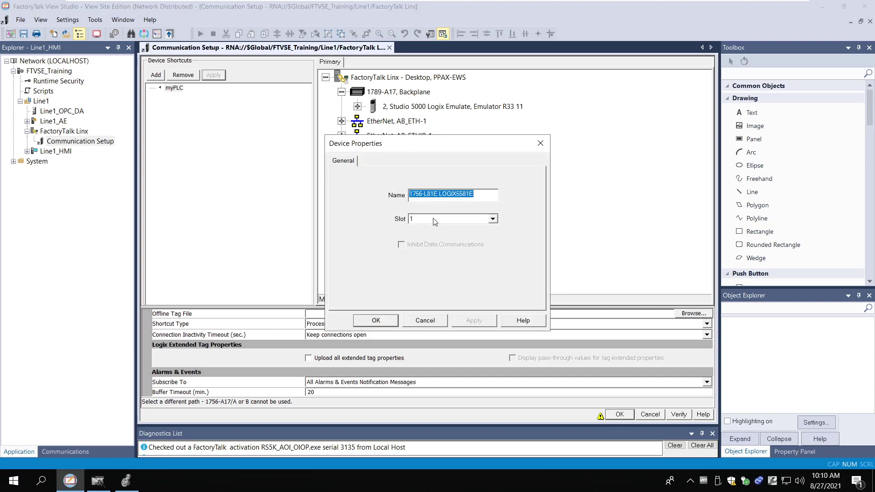
{"action": "left_click", "coordinate": [489, 219]}
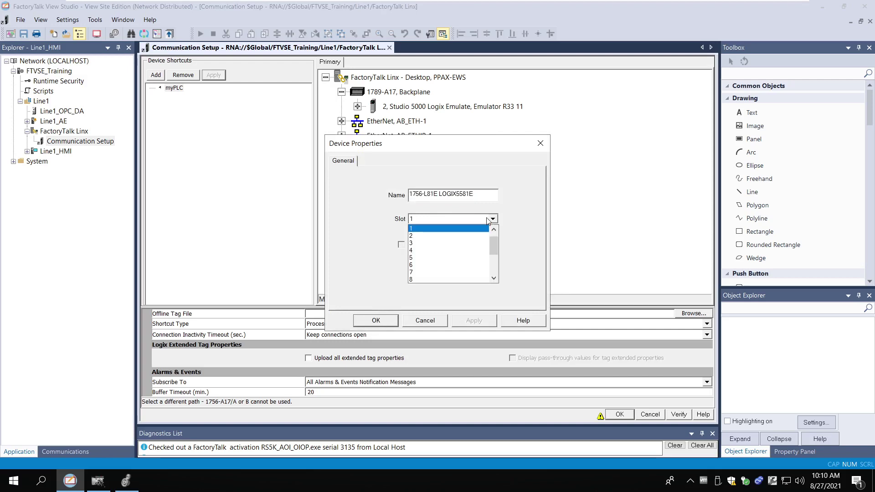
{"action": "left_click_drag", "start_coordinate": [494, 238], "coordinate": [489, 218]}
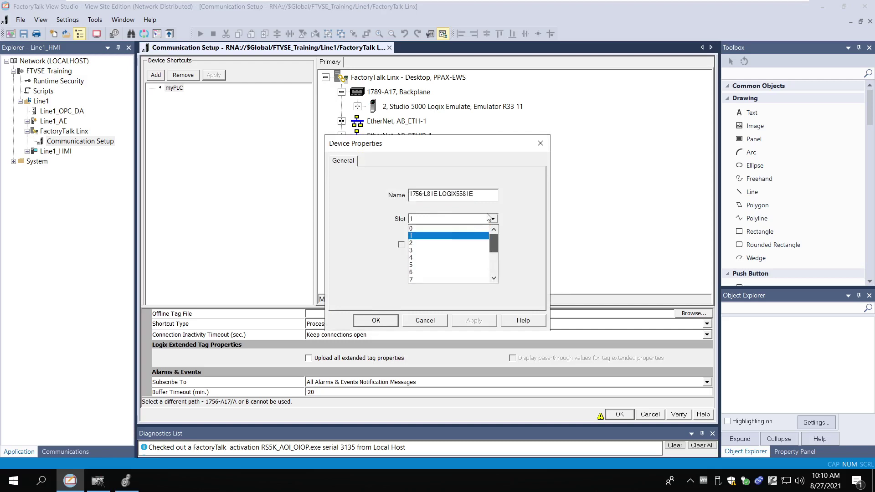
{"action": "left_click", "coordinate": [426, 235]}
{"action": "left_click", "coordinate": [389, 322]}
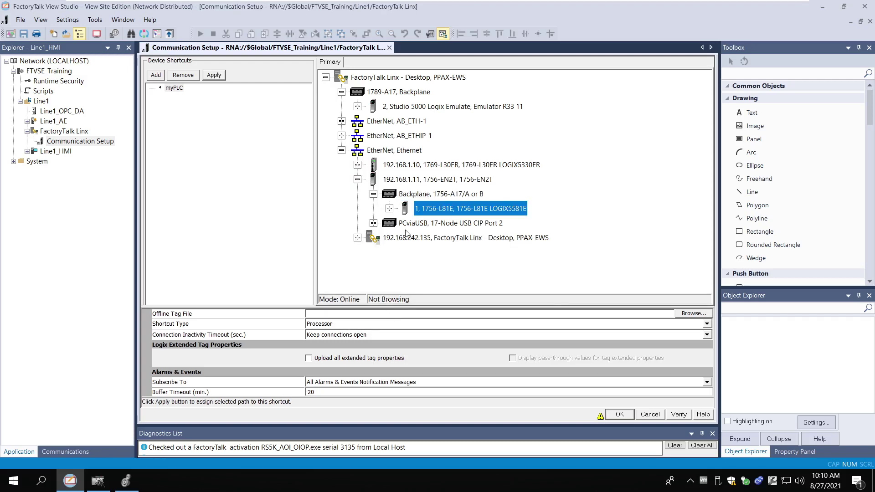
Assign the myPLC shortcut to the 1756-L81E controller in slot 1 behind the 1756-EN2T and save the path change
{"action": "left_click", "coordinate": [423, 195]}
{"action": "left_click", "coordinate": [425, 183]}
{"action": "left_click", "coordinate": [432, 206]}
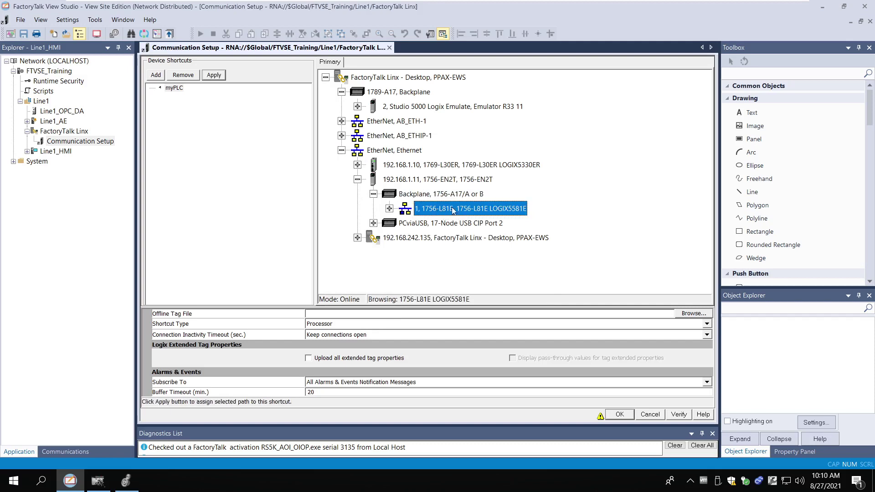
{"action": "left_click", "coordinate": [217, 76]}
{"action": "left_click", "coordinate": [450, 308]}
Delete all child devices of the network named Ethernet and start browsing on it again
{"action": "left_click", "coordinate": [358, 179]}
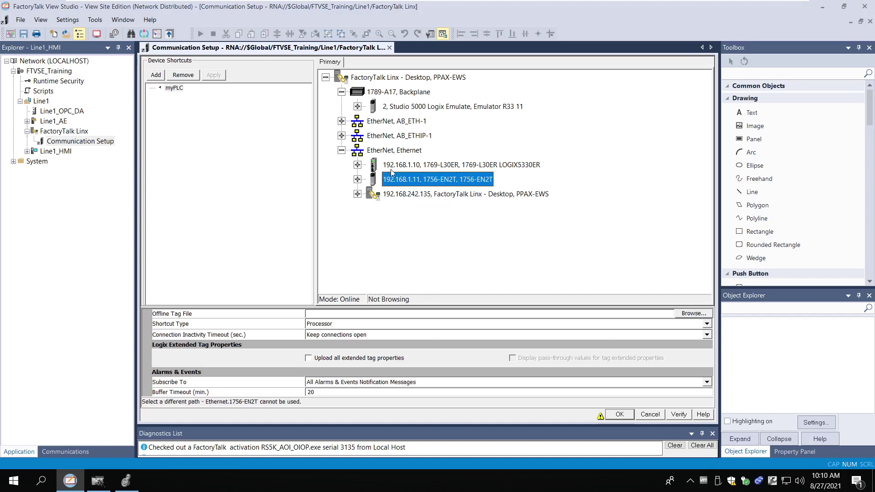
{"action": "left_click", "coordinate": [392, 151]}
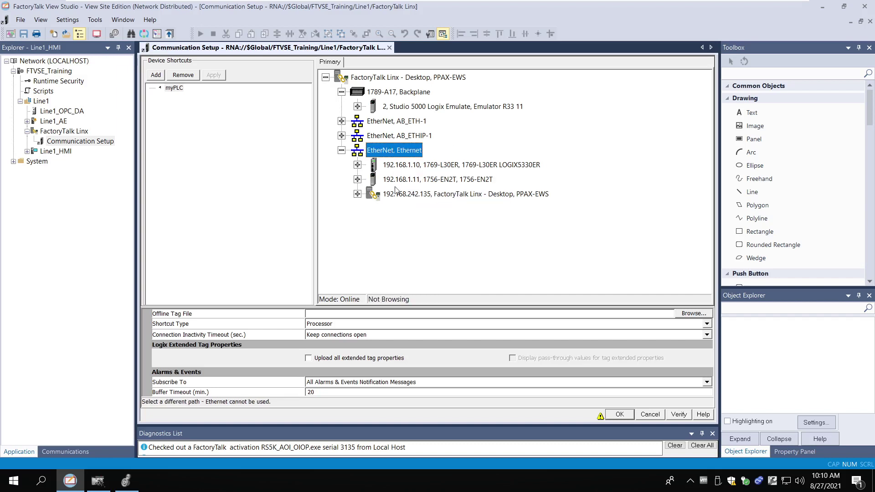
{"action": "right_click", "coordinate": [392, 153]}
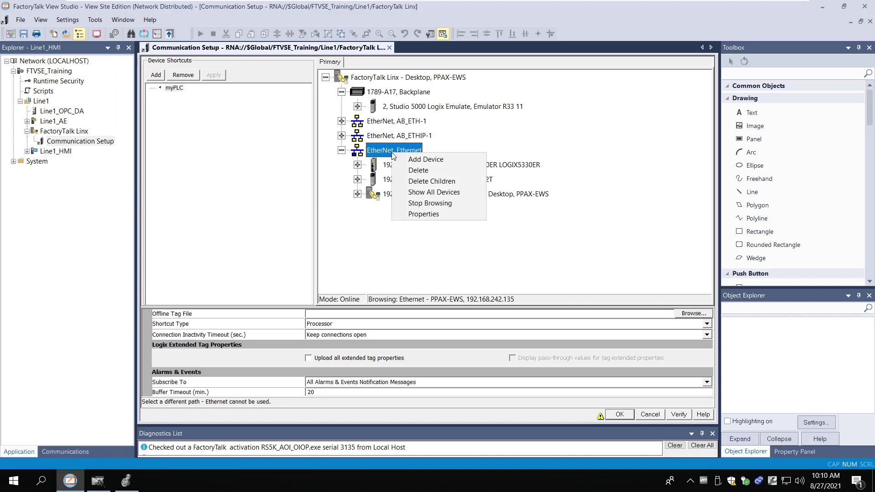
{"action": "left_click", "coordinate": [427, 181]}
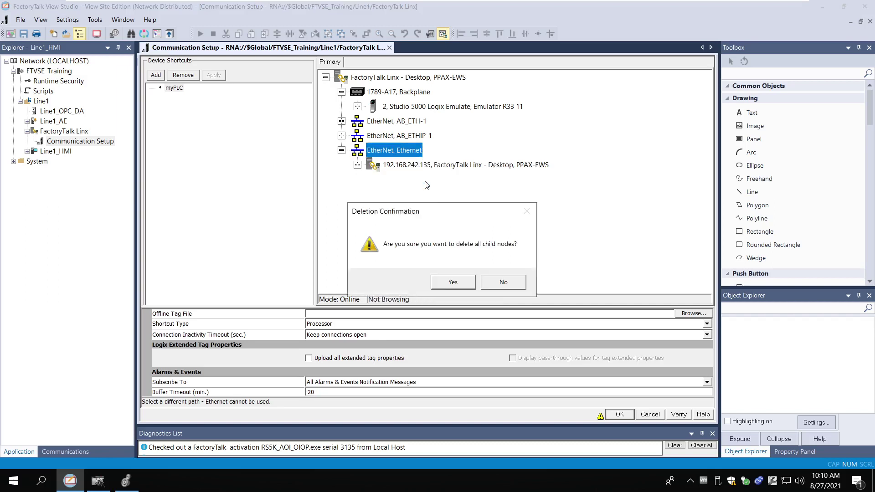
{"action": "left_click", "coordinate": [453, 282]}
{"action": "right_click", "coordinate": [383, 152]}
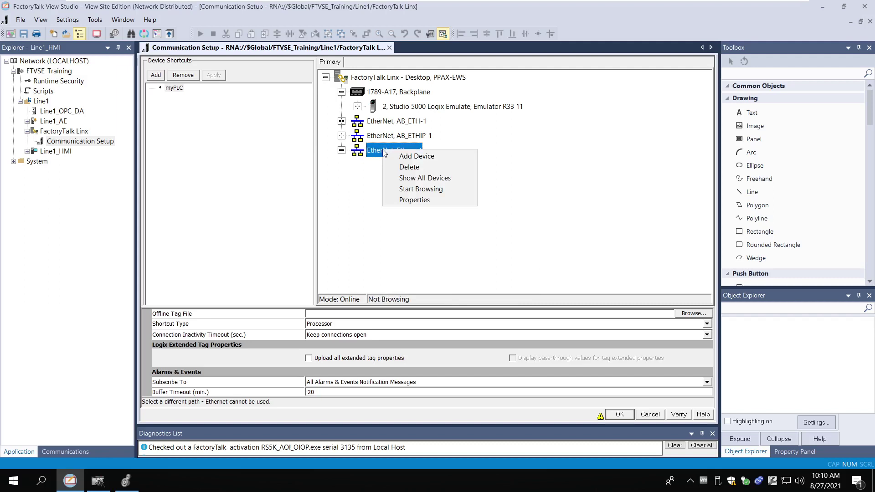
{"action": "left_click", "coordinate": [421, 189]}
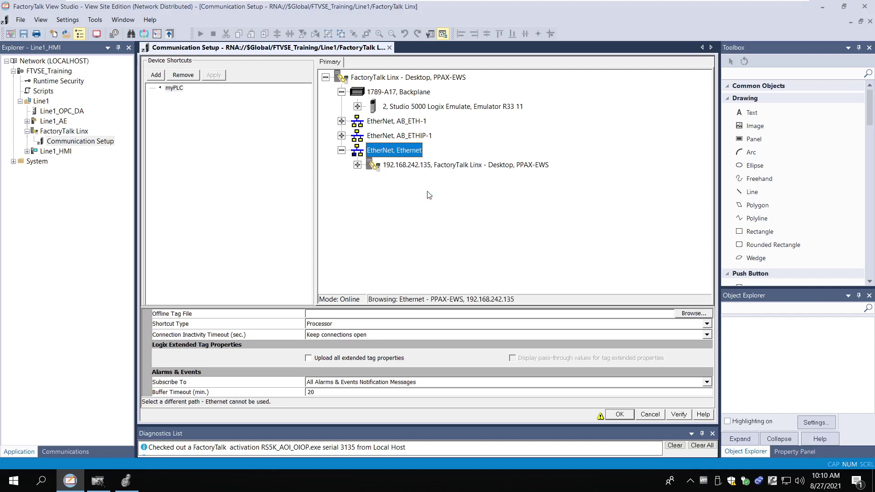
In the advanced properties of the network named Ethernet, choose the Any IP address entry and accept the properties
{"action": "right_click", "coordinate": [402, 154]}
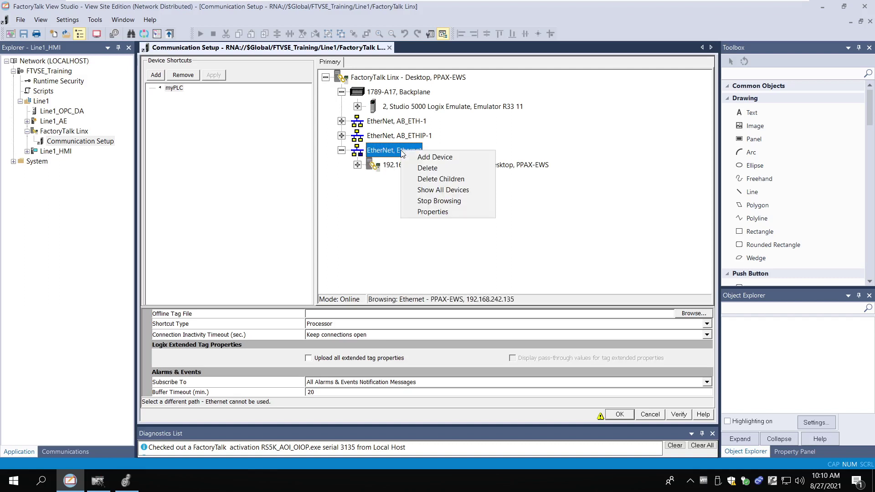
{"action": "left_click", "coordinate": [429, 213]}
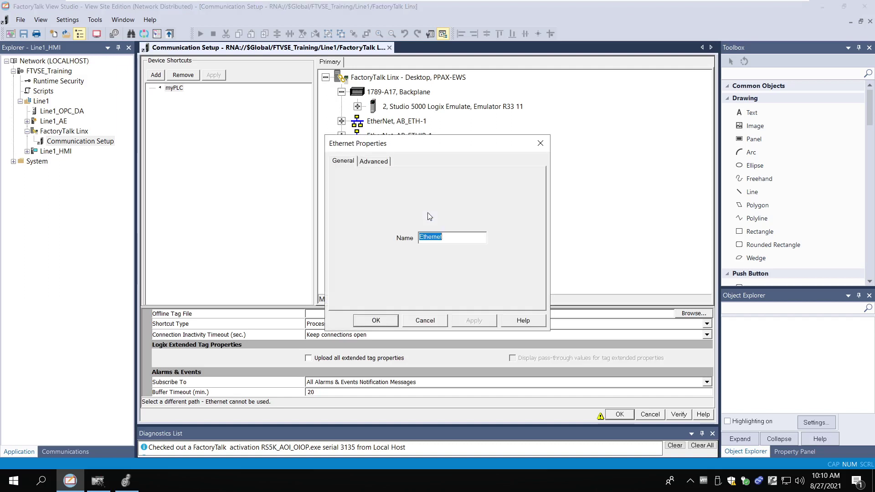
{"action": "left_click", "coordinate": [373, 161]}
{"action": "left_click", "coordinate": [382, 209]}
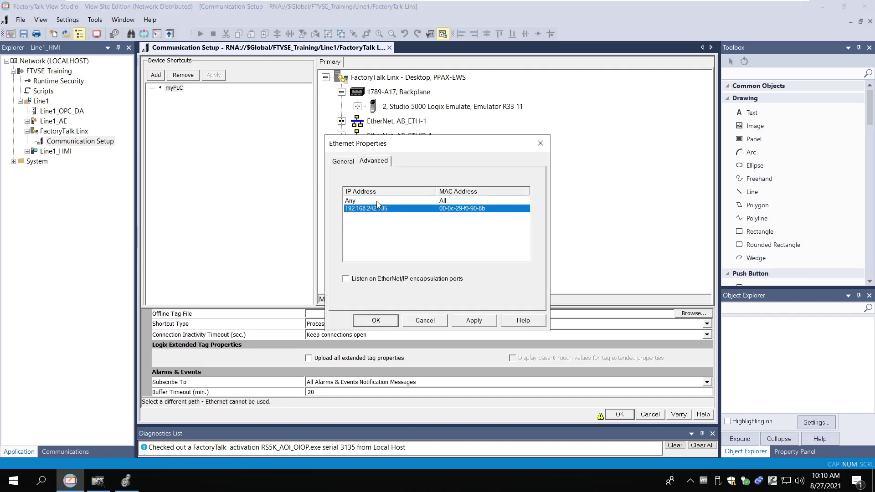
{"action": "left_click", "coordinate": [376, 201]}
{"action": "left_click", "coordinate": [375, 210]}
{"action": "left_click", "coordinate": [369, 200]}
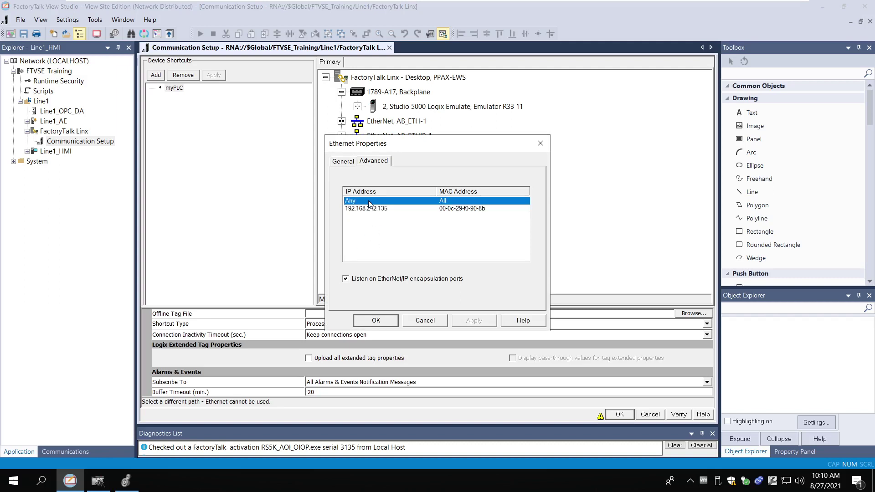
{"action": "left_click", "coordinate": [370, 209]}
{"action": "left_click", "coordinate": [365, 201]}
{"action": "left_click", "coordinate": [375, 321]}
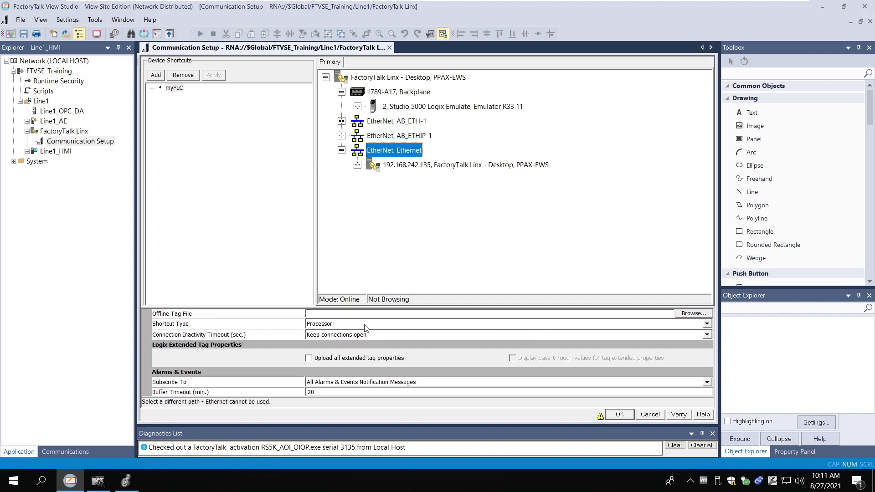
Open Paint and draw a wide chassis rectangle divided into slots by two narrow full-height rectangles, the first about 67 × 183 px
{"action": "left_click", "coordinate": [16, 486]}
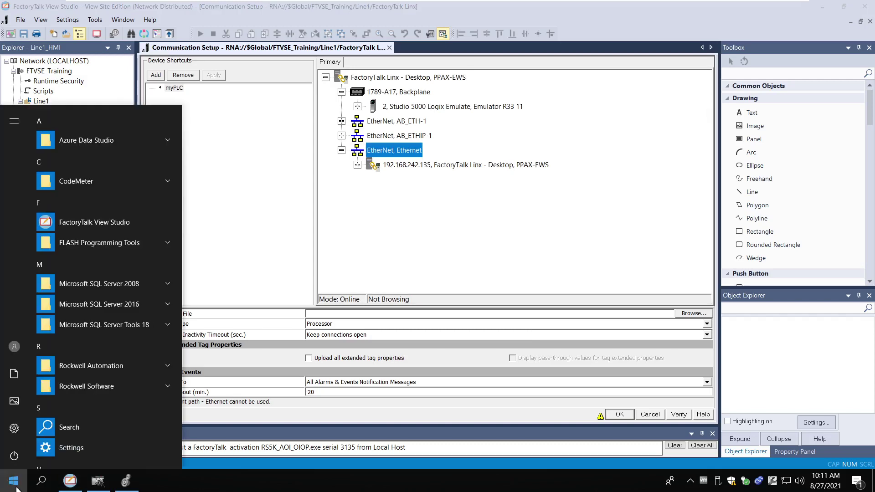
{"action": "type", "text": "paint"}
{"action": "key", "text": "Return"}
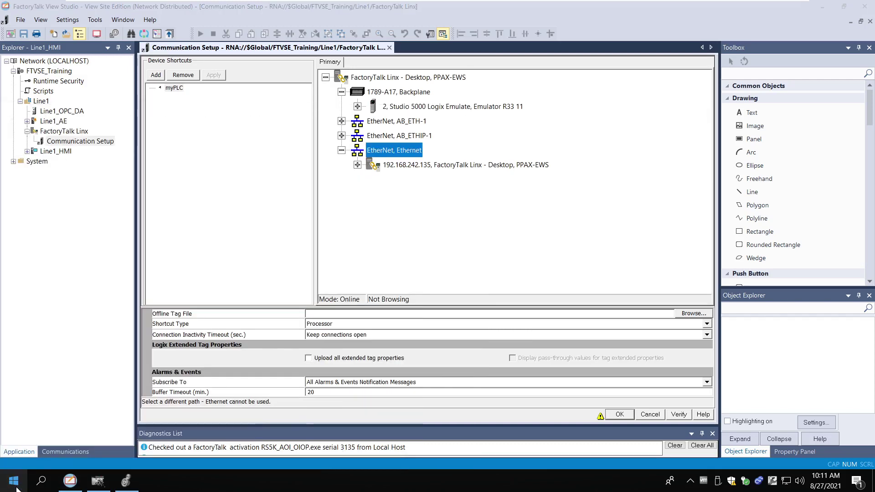
{"action": "left_click", "coordinate": [238, 39]}
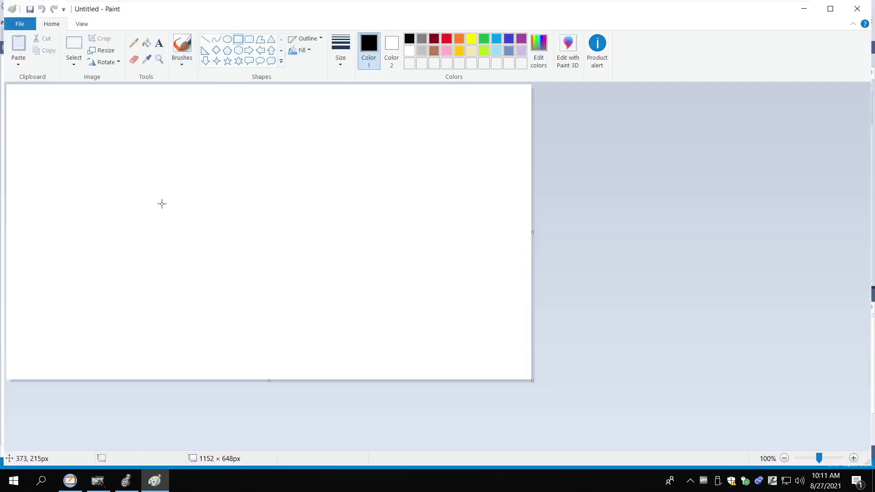
{"action": "mouse_move", "coordinate": [162, 198]}
{"action": "left_mouse_down"}
{"action": "mouse_move", "coordinate": [119, 167]}
{"action": "mouse_move", "coordinate": [293, 250]}
{"action": "left_mouse_up"}
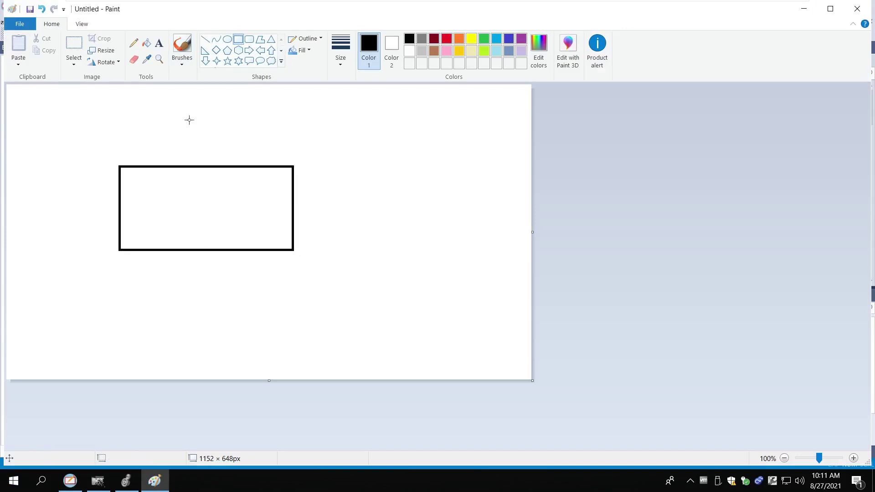
{"action": "left_click_drag", "start_coordinate": [145, 167], "coordinate": [176, 249]}
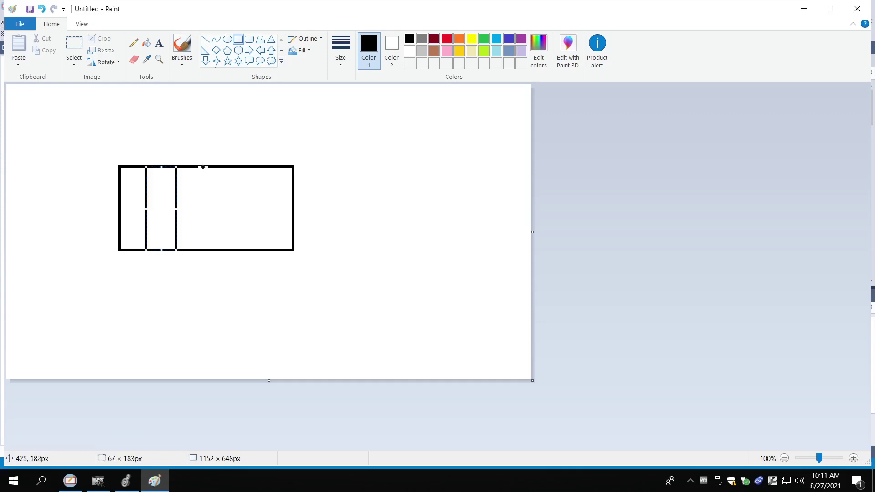
{"action": "left_click_drag", "start_coordinate": [204, 167], "coordinate": [230, 249]}
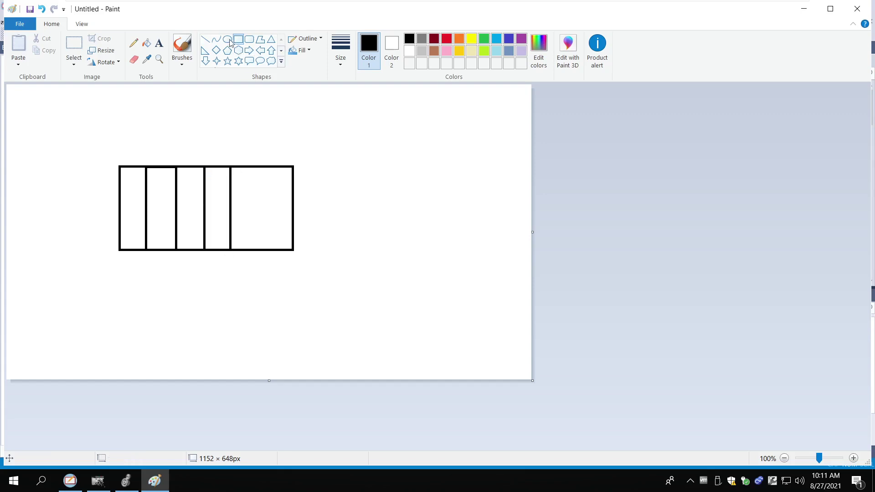
Add the text label "1756-EN2T" above the chassis rectangle
{"action": "left_click", "coordinate": [159, 43]}
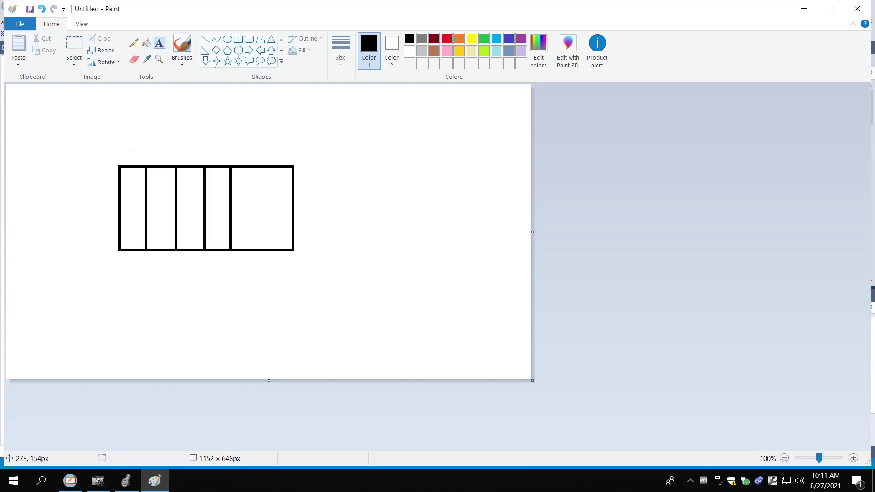
{"action": "left_click", "coordinate": [107, 112]}
{"action": "type", "text": "E"}
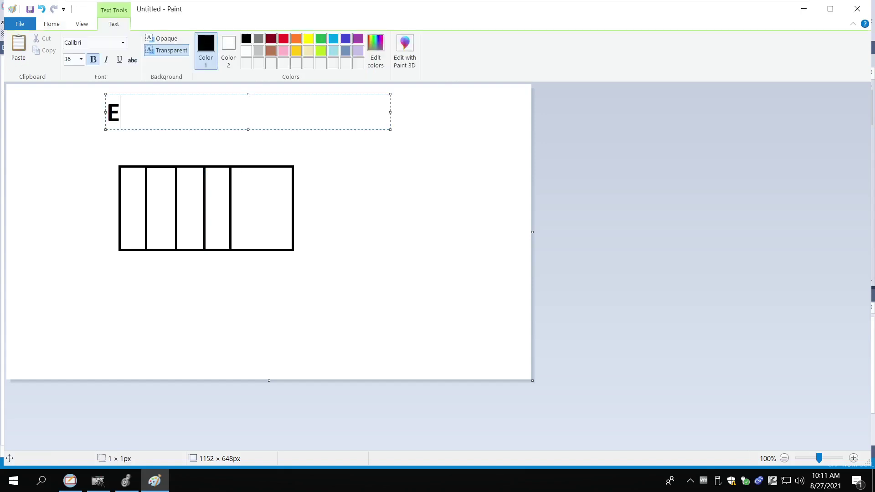
{"action": "key", "text": "BackSpace"}
{"action": "type", "text": "1756"}
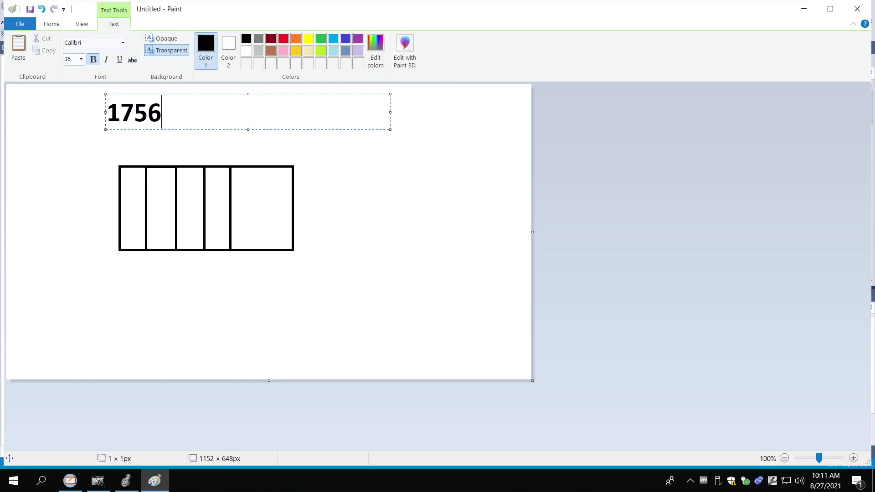
{"action": "type", "text": "-EN2T"}
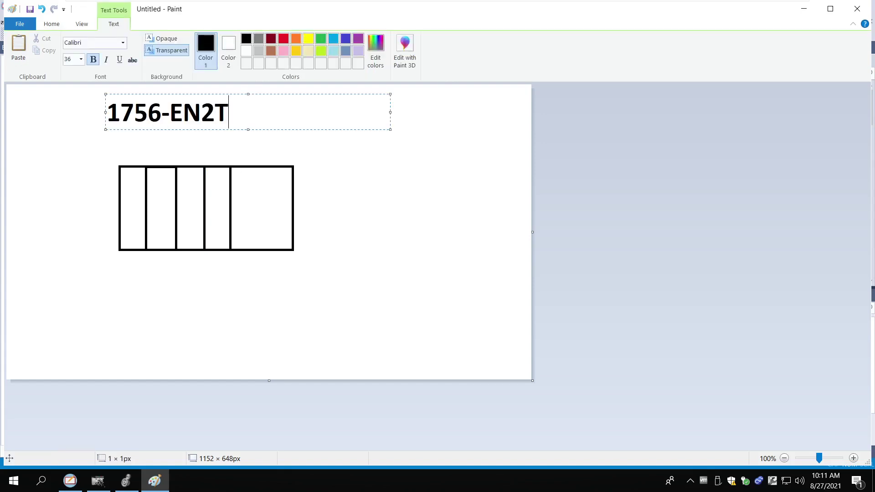
Set the 1756-EN2T label's font size to 16 and draw a vertical line about 145 px long from it into the first slot
{"action": "key", "text": "ctrl+a"}
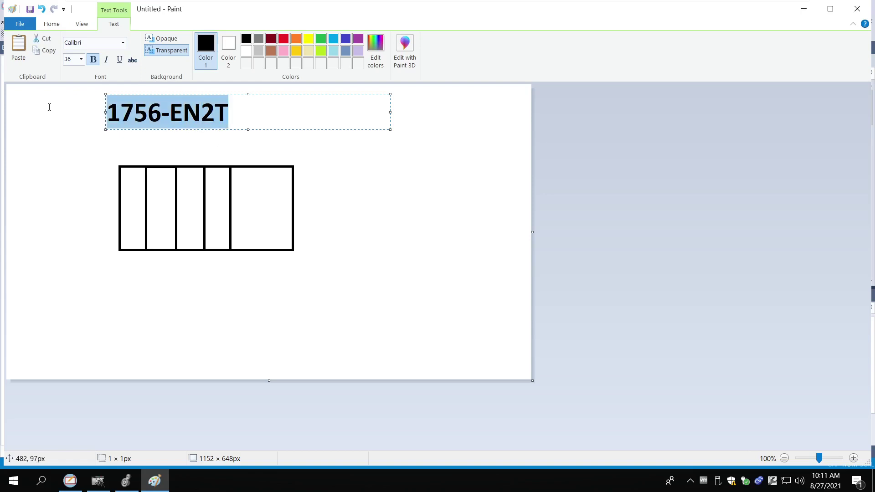
{"action": "left_click", "coordinate": [80, 59]}
{"action": "left_click", "coordinate": [68, 129]}
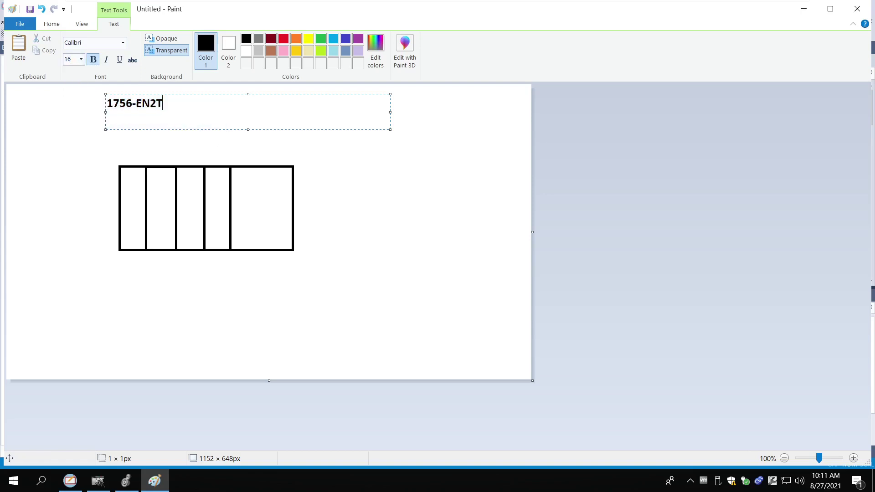
{"action": "left_click_drag", "start_coordinate": [390, 112], "coordinate": [175, 112]}
{"action": "left_click", "coordinate": [203, 114]}
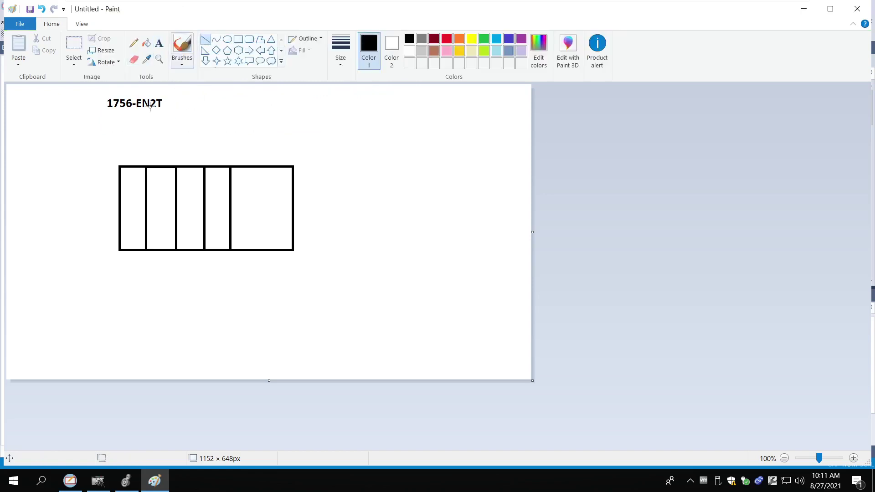
{"action": "left_click_drag", "start_coordinate": [133, 115], "coordinate": [132, 180]}
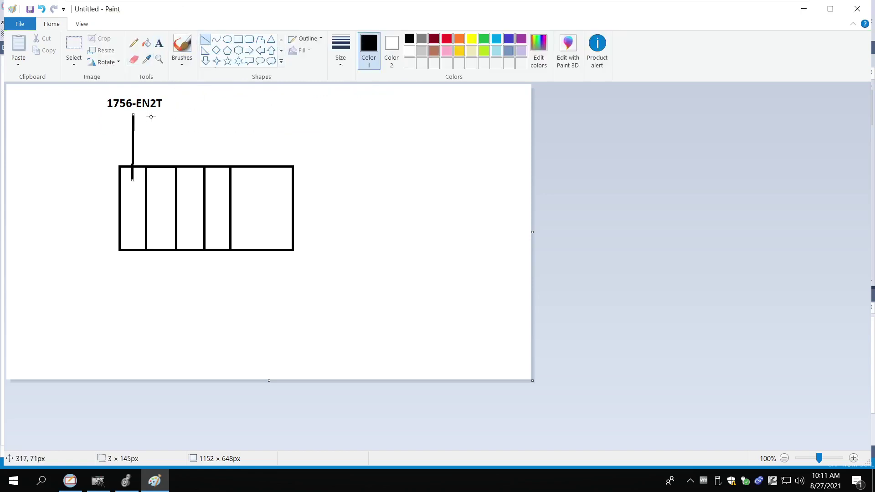
Draw a line from the 1756-EN2T label into the second slot, then a 30 × 139 px line into the third slot and label it "1756-L81E"
{"action": "left_click_drag", "start_coordinate": [135, 114], "coordinate": [164, 179]}
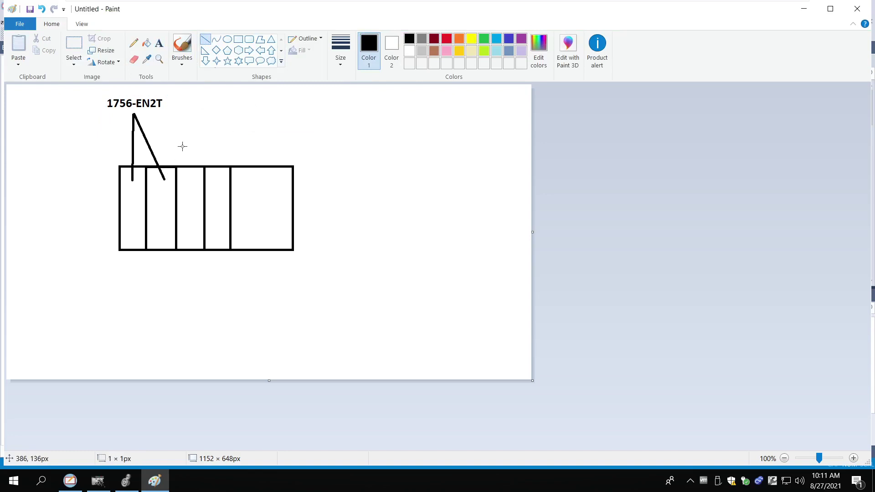
{"action": "left_click_drag", "start_coordinate": [203, 116], "coordinate": [190, 180]}
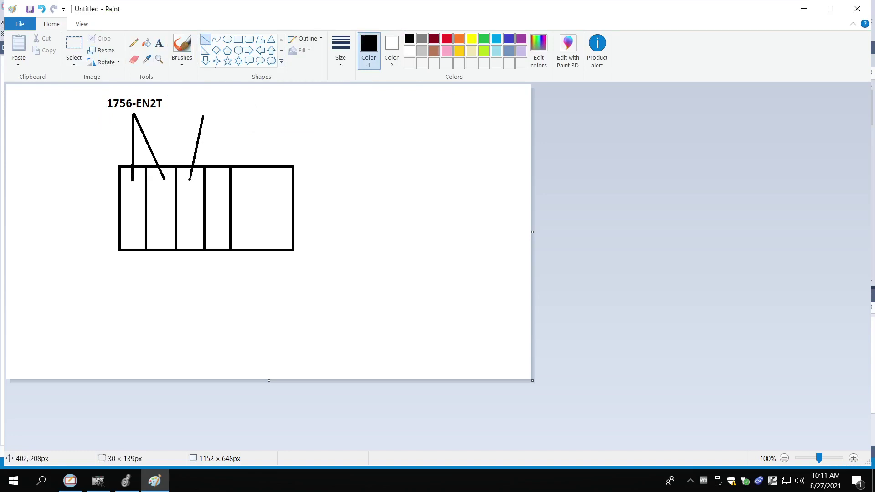
{"action": "left_click", "coordinate": [159, 43]}
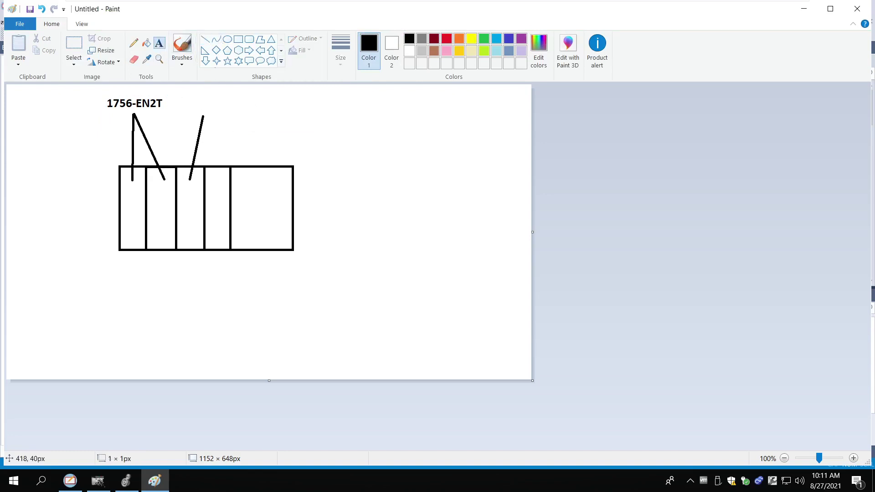
{"action": "left_click", "coordinate": [196, 94]}
{"action": "type", "text": "1756-"}
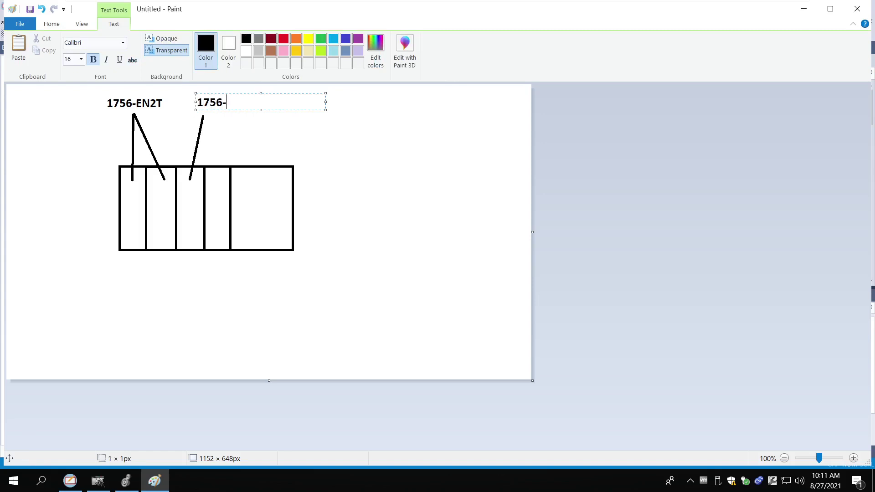
{"action": "type", "text": "L81e"}
{"action": "left_click", "coordinate": [223, 135]}
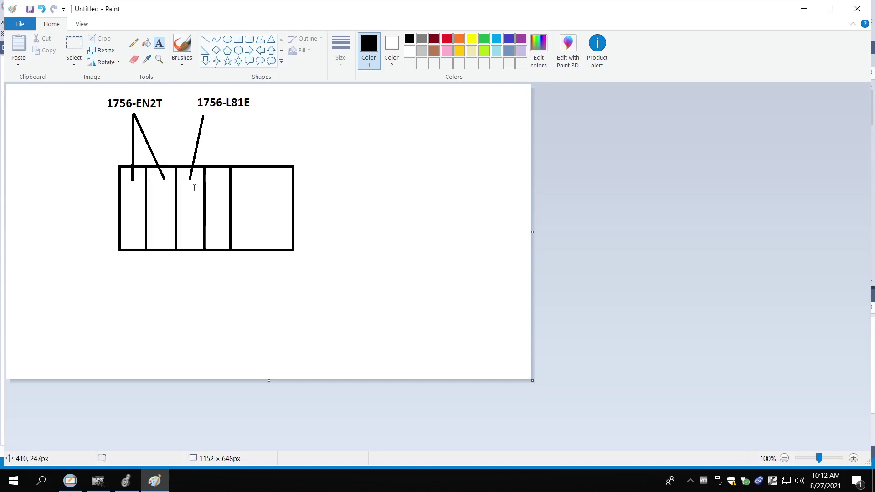
Switch to FactoryTalk View Studio, change the myPLC shortcut type to Redundant ControlLogix Controller and accept the change
{"action": "left_click", "coordinate": [80, 484]}
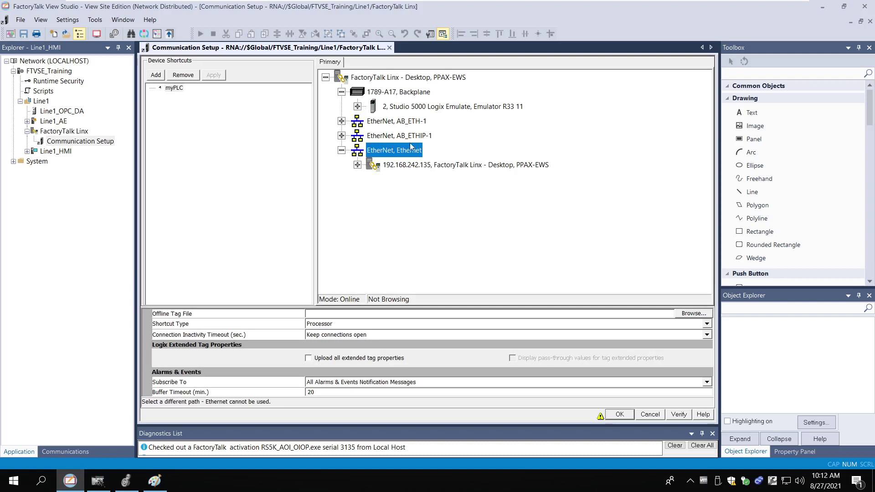
{"action": "left_click", "coordinate": [339, 325]}
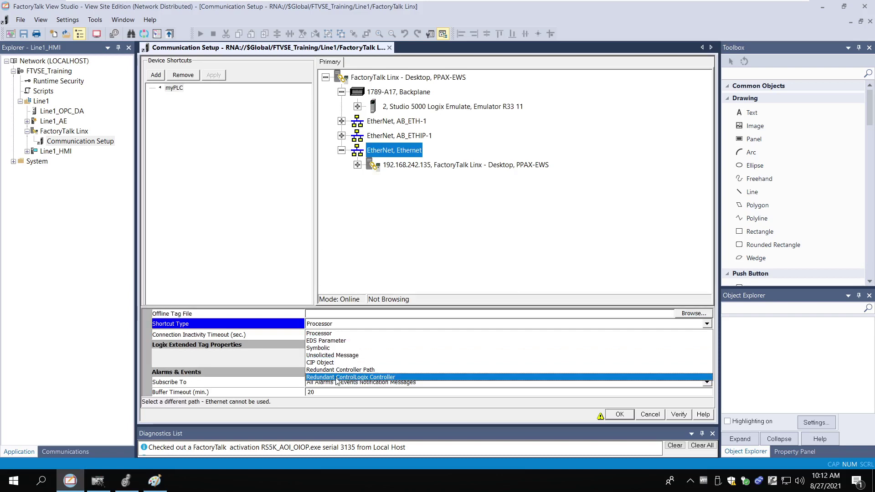
{"action": "left_click", "coordinate": [393, 377]}
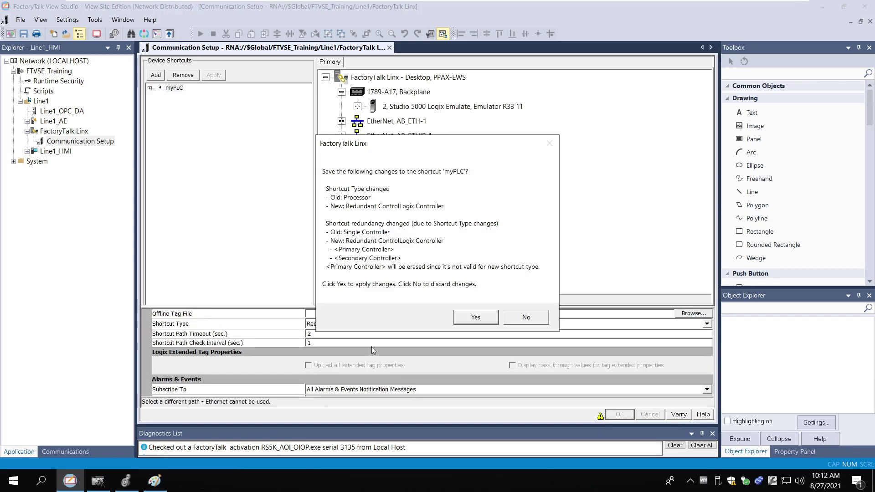
{"action": "left_click", "coordinate": [475, 323]}
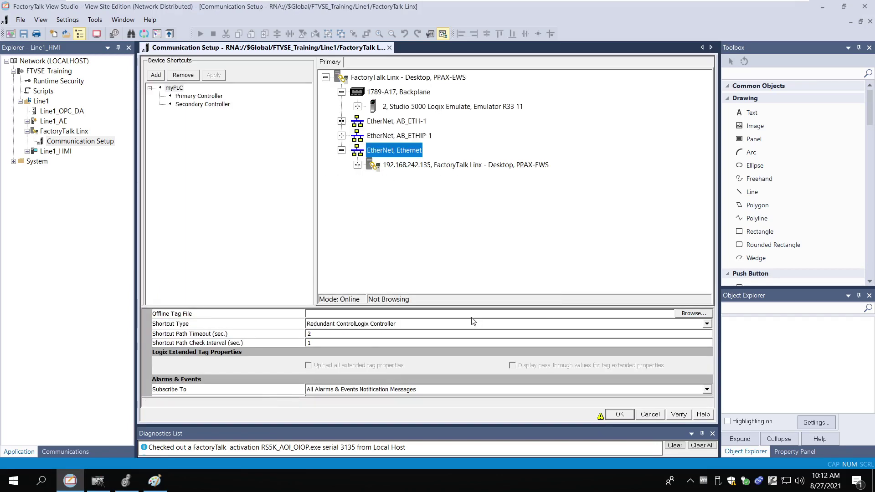
Look at the Primary Controller and Secondary Controller entries under the myPLC shortcut, leaving the primary one selected
{"action": "left_click", "coordinate": [174, 88]}
{"action": "left_click", "coordinate": [197, 96]}
{"action": "left_click", "coordinate": [204, 105]}
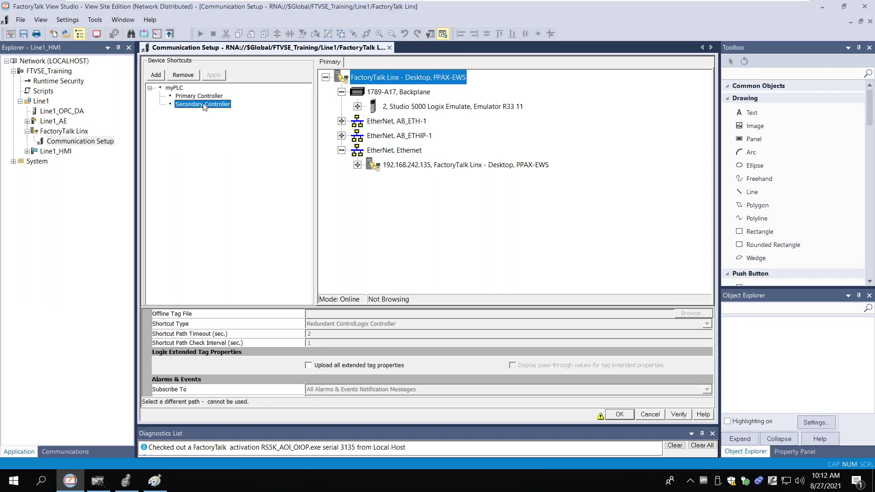
{"action": "left_click", "coordinate": [206, 98]}
{"action": "left_click", "coordinate": [204, 105]}
{"action": "left_click", "coordinate": [209, 97]}
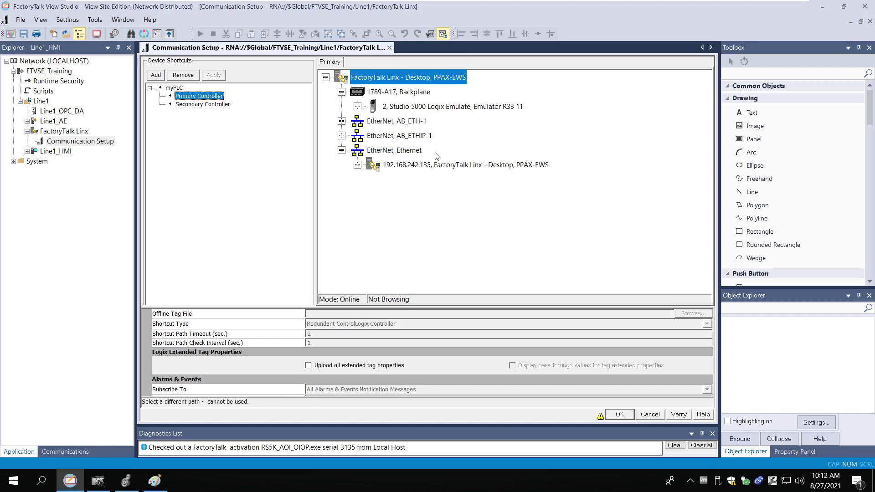
Try to add a 1756-EN2T, Major Revision 10 device to the network named Ethernet
{"action": "right_click", "coordinate": [394, 149]}
{"action": "left_click", "coordinate": [415, 155]}
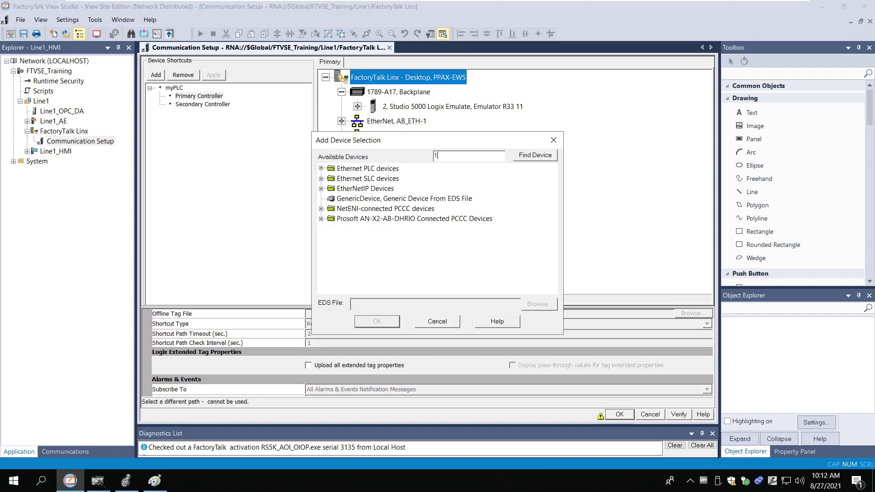
{"action": "type", "text": "1756-EN2T"}
{"action": "left_click", "coordinate": [545, 157]}
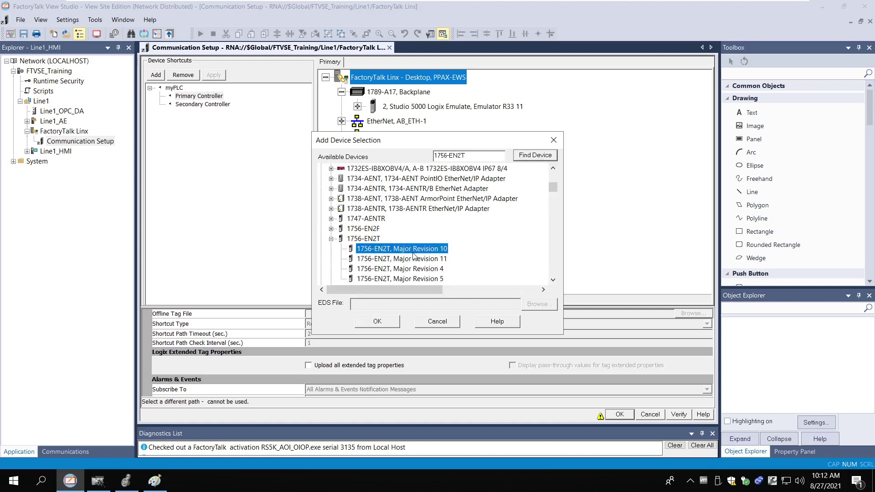
{"action": "left_click", "coordinate": [378, 322]}
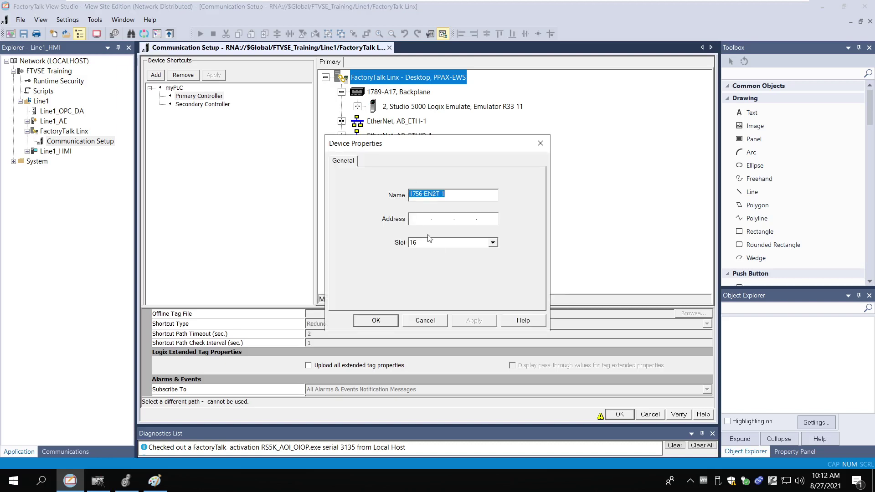
Try to give the new 1756-EN2T module the address 192.168.1.10 and slot 0, and cancel its properties
{"action": "type", "text": "192.168.1.10"}
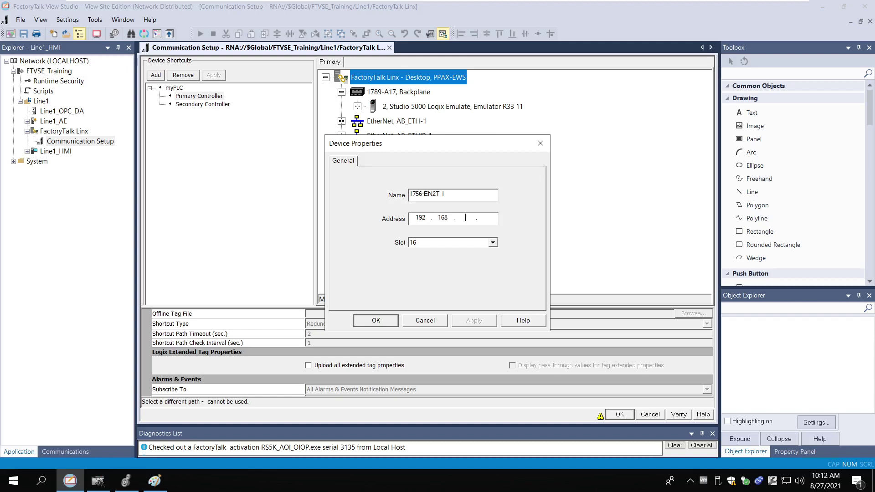
{"action": "left_click", "coordinate": [479, 242]}
{"action": "left_click", "coordinate": [436, 252]}
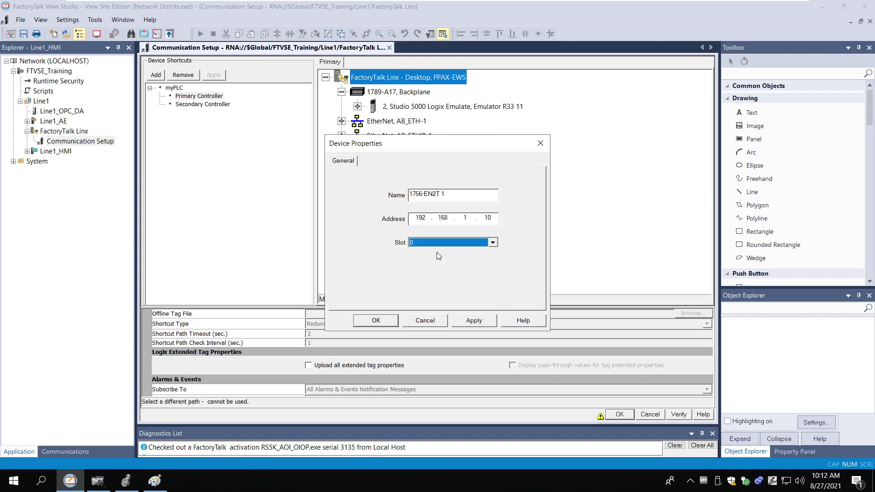
{"action": "left_click", "coordinate": [376, 321]}
{"action": "left_click", "coordinate": [486, 277]}
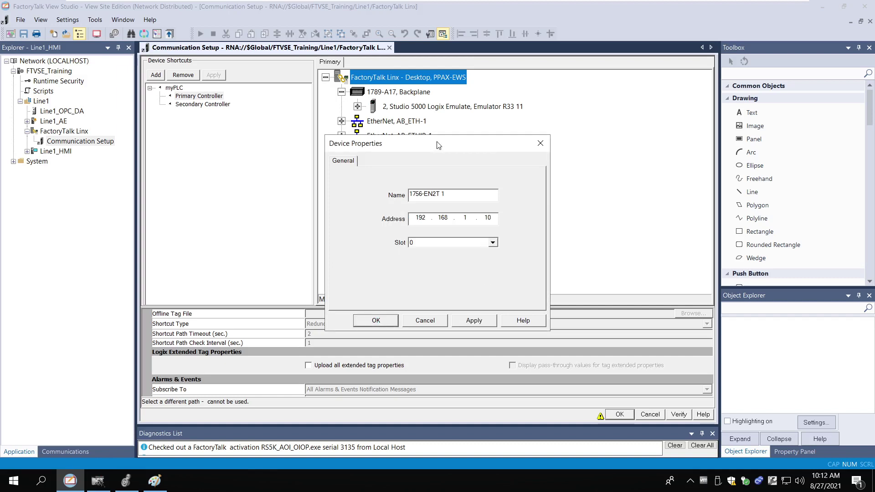
{"action": "left_click_drag", "start_coordinate": [438, 145], "coordinate": [658, 134]}
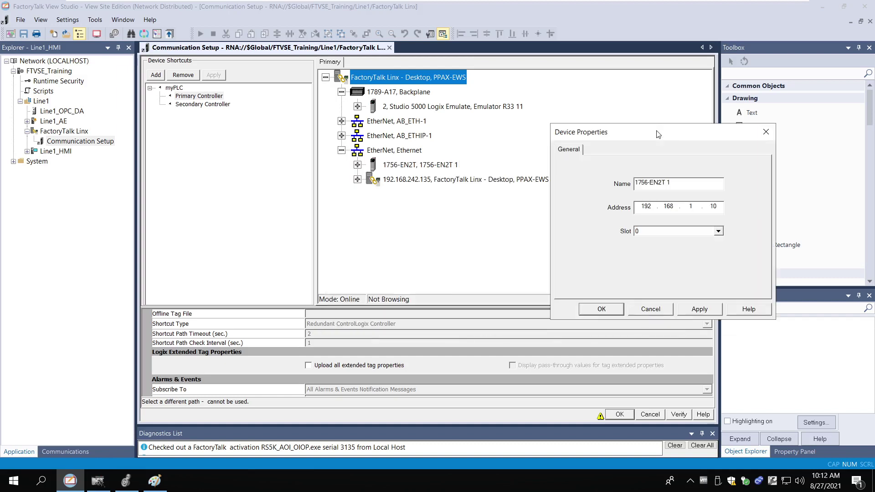
{"action": "left_click", "coordinate": [600, 310]}
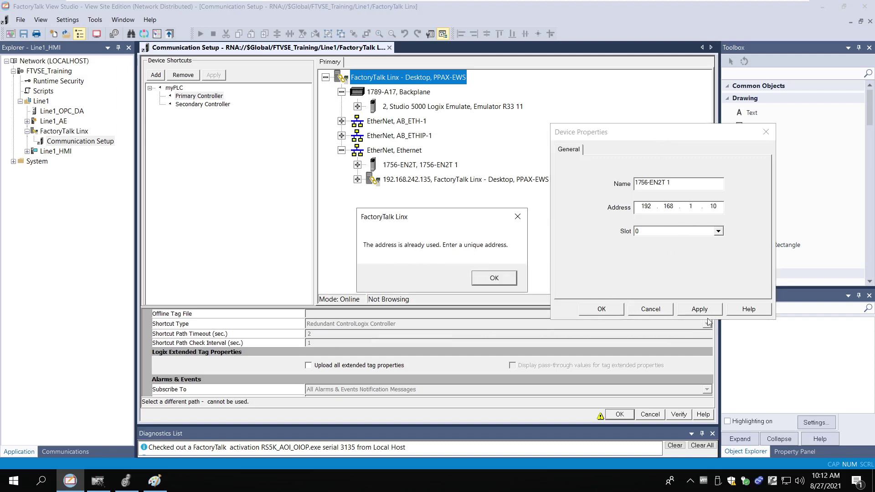
{"action": "left_click", "coordinate": [661, 309]}
{"action": "key", "text": "Return"}
{"action": "left_click", "coordinate": [650, 309]}
Delete all child devices of the network named Ethernet and confirm the deletion
{"action": "left_click", "coordinate": [399, 153]}
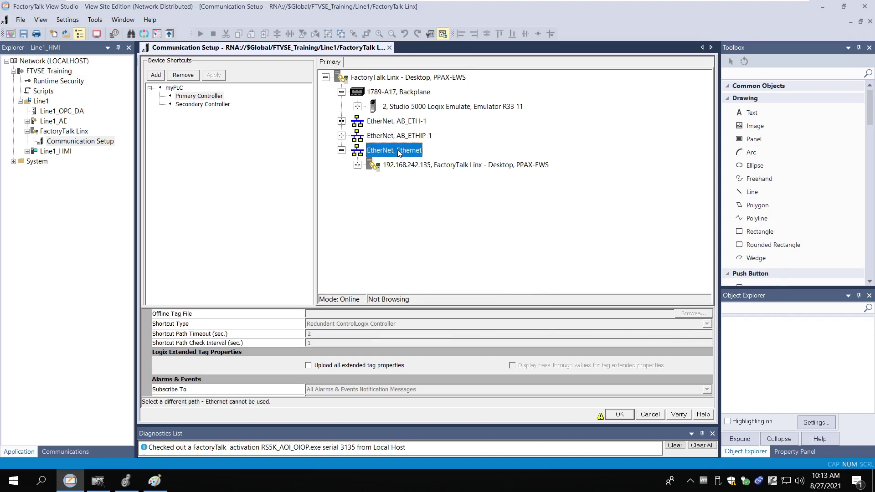
{"action": "right_click", "coordinate": [398, 152]}
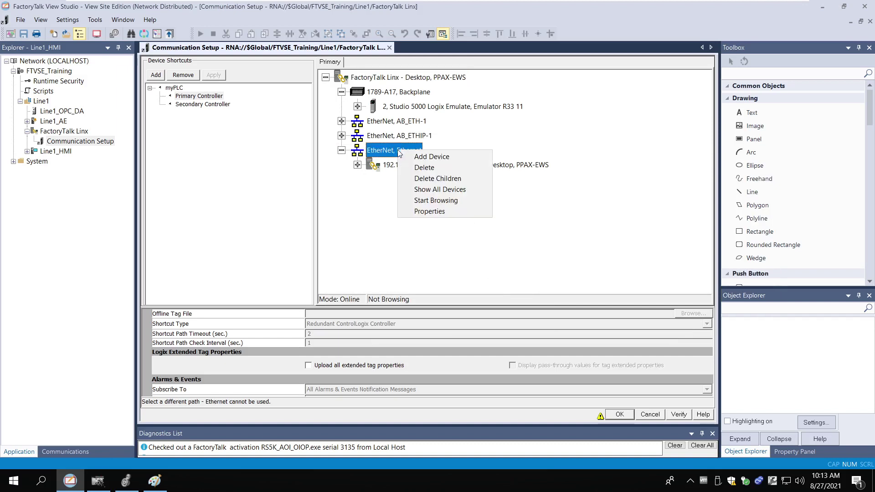
{"action": "left_click", "coordinate": [432, 178]}
{"action": "left_click", "coordinate": [445, 273]}
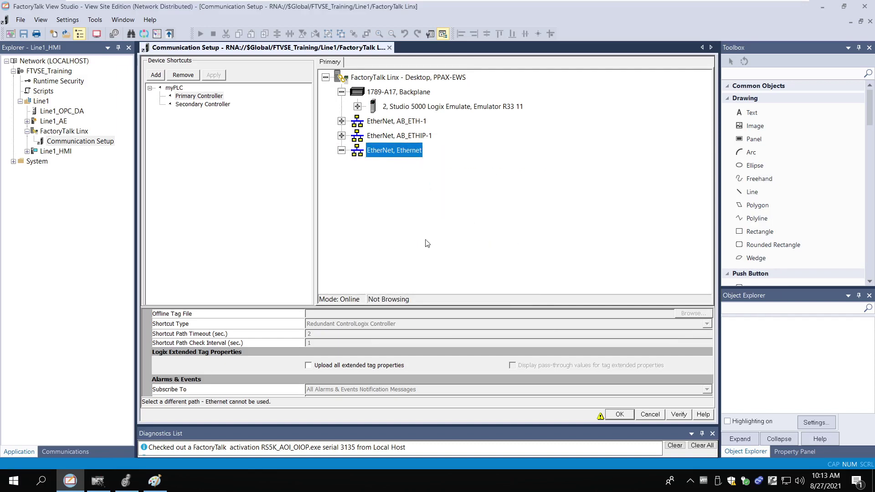
Add a device to the network named Ethernet, choosing the 1756-EN2T module with Major Revision 10
{"action": "right_click", "coordinate": [377, 149]}
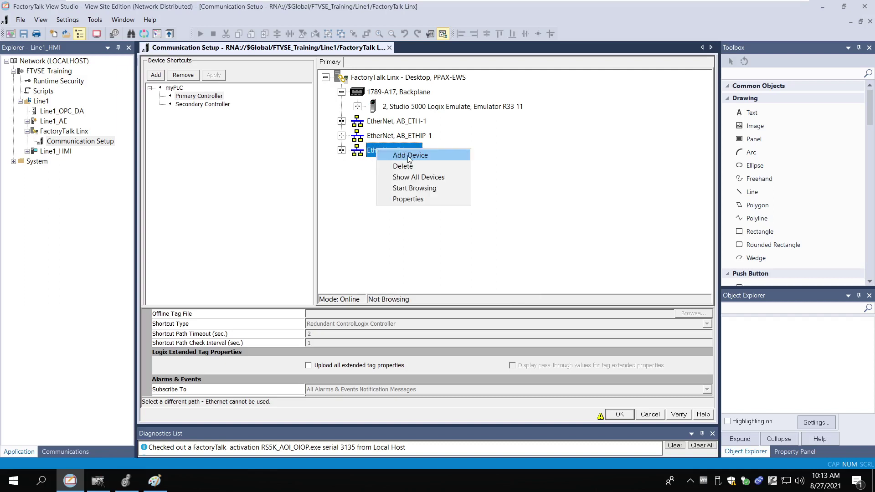
{"action": "left_click", "coordinate": [409, 157]}
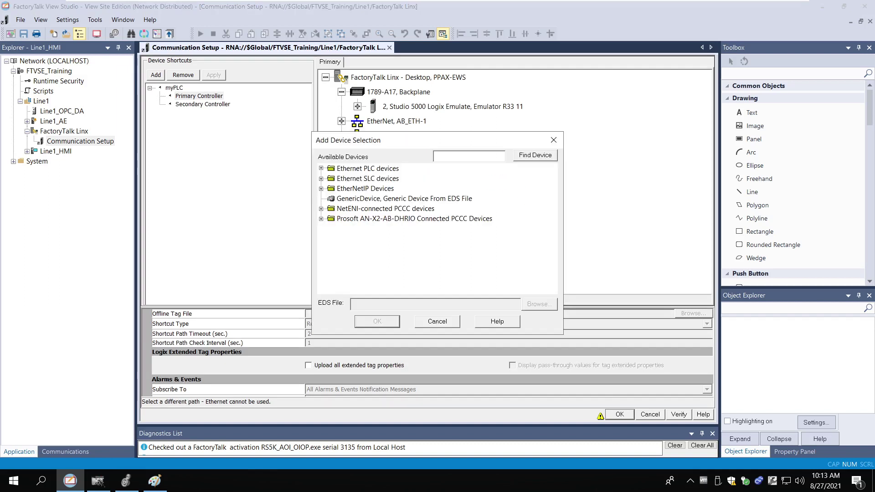
{"action": "type", "text": "1756-en2t"}
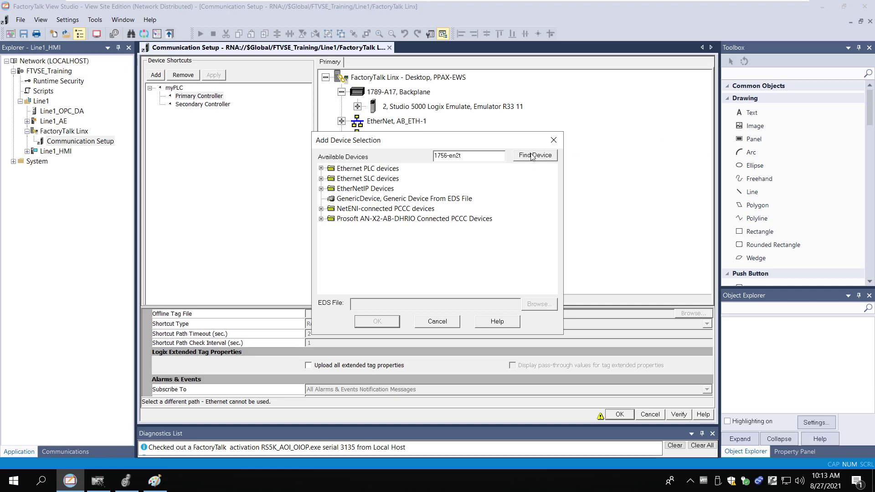
{"action": "left_click", "coordinate": [533, 155]}
{"action": "double_click", "coordinate": [430, 251]}
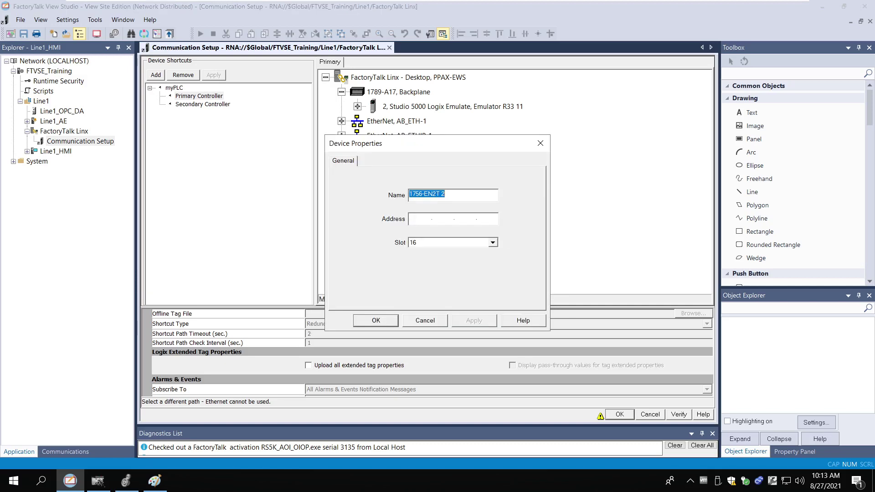
Set the new 1756-EN2T module's address to 192.168.1.20 and its slot to 0, and accept its properties
{"action": "left_click", "coordinate": [421, 219]}
{"action": "type", "text": "0"}
{"action": "key", "text": "Tab"}
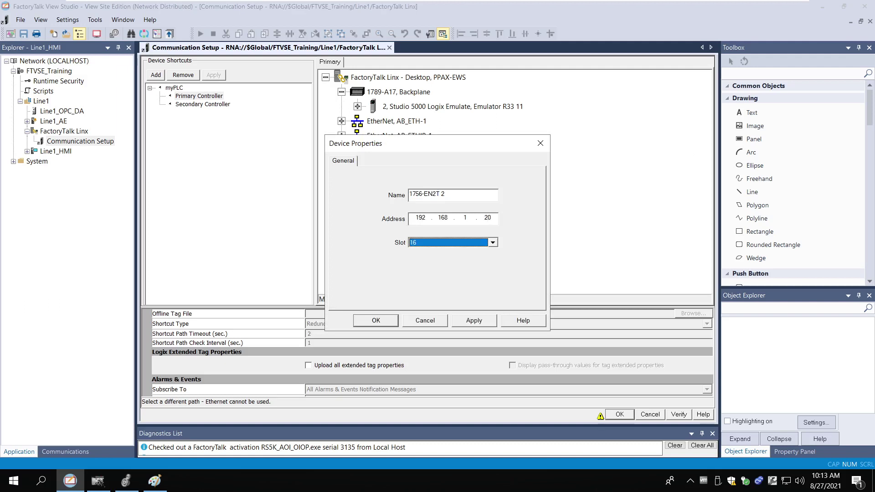
{"action": "left_click", "coordinate": [433, 244]}
{"action": "left_click", "coordinate": [426, 254]}
{"action": "left_click", "coordinate": [379, 321]}
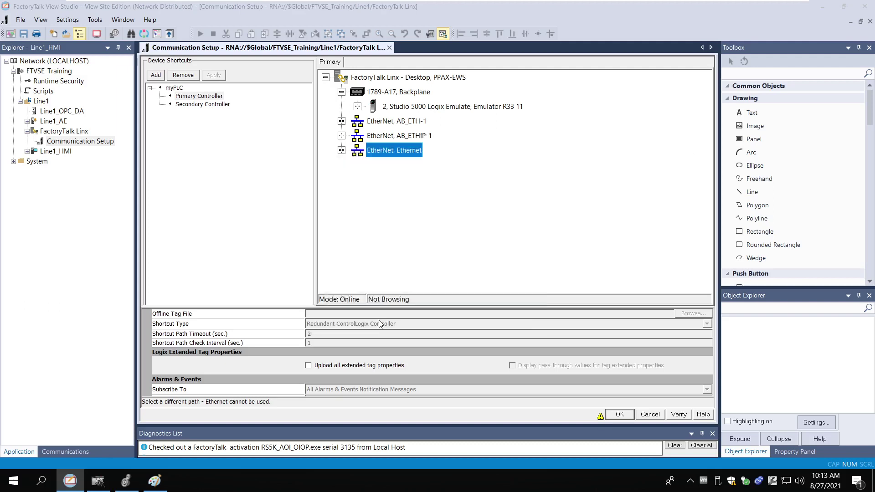
Add a 1756-L81E LOGIX5581E controller, Major Revision 33, to the 1756-A17 backplane beneath the 1756-EN2T module
{"action": "left_click", "coordinate": [357, 165]}
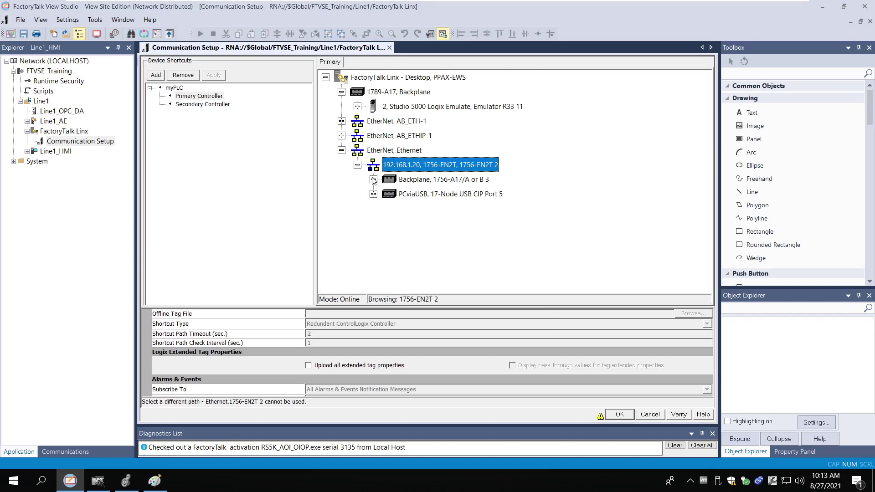
{"action": "left_click", "coordinate": [374, 180]}
{"action": "right_click", "coordinate": [414, 184]}
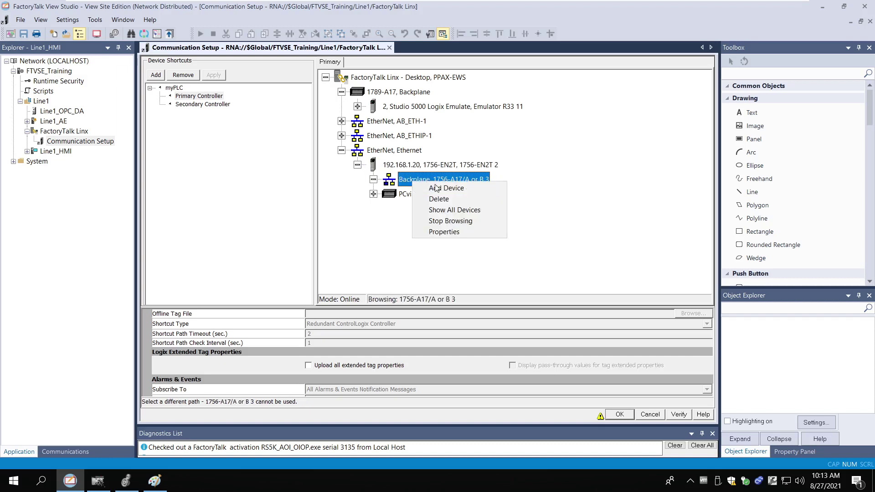
{"action": "left_click", "coordinate": [474, 188]}
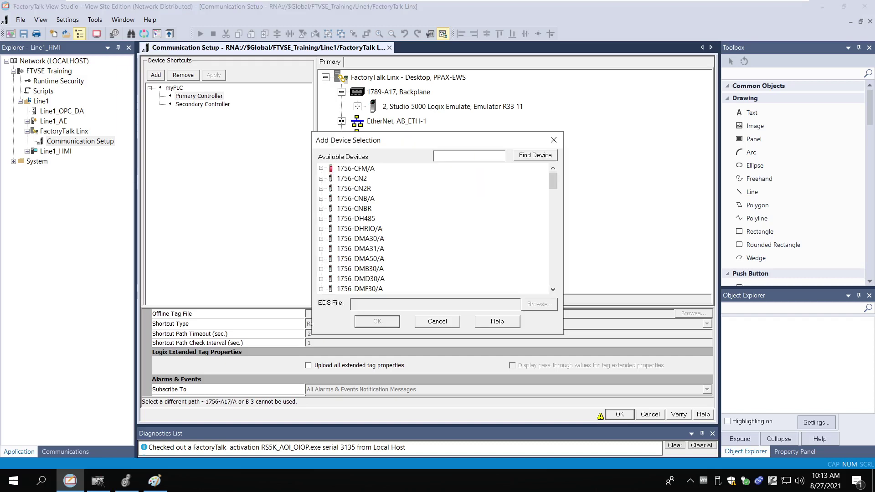
{"action": "type", "text": "1756-L81"}
{"action": "left_click", "coordinate": [523, 160]}
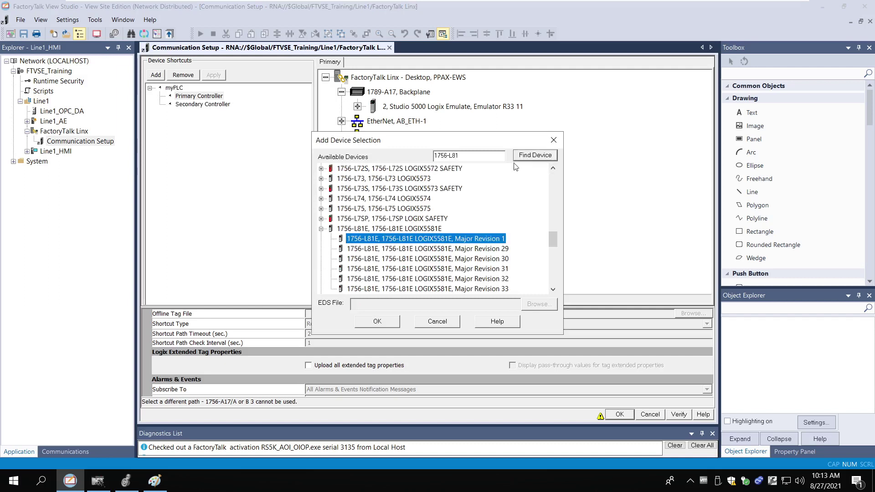
{"action": "left_click", "coordinate": [462, 268]}
{"action": "left_click", "coordinate": [467, 287]}
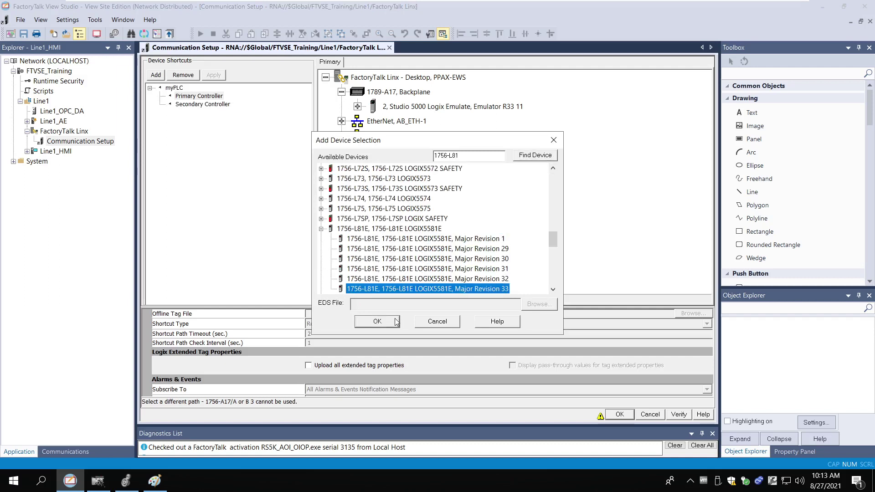
{"action": "left_click", "coordinate": [396, 321]}
Check the chassis sketch in Paint, set the new 1756-L81E controller's slot to 2, and accept its properties
{"action": "left_click", "coordinate": [428, 219]}
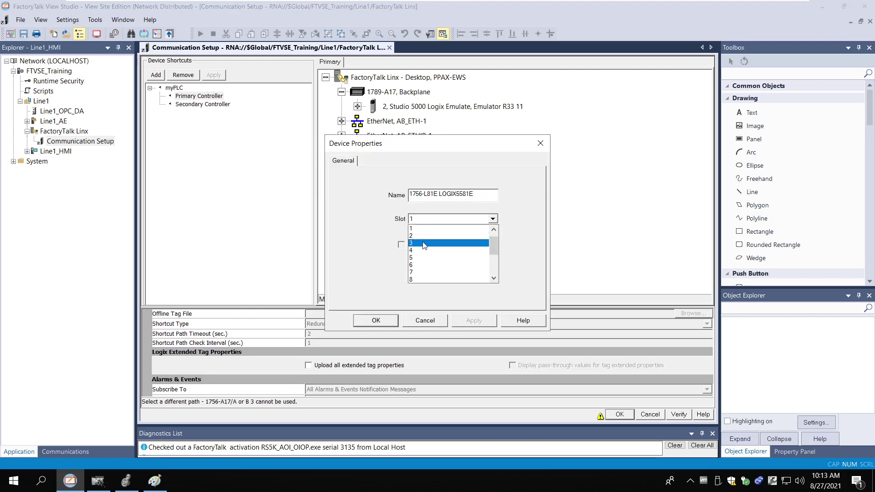
{"action": "left_click", "coordinate": [422, 242]}
{"action": "left_click", "coordinate": [155, 481]}
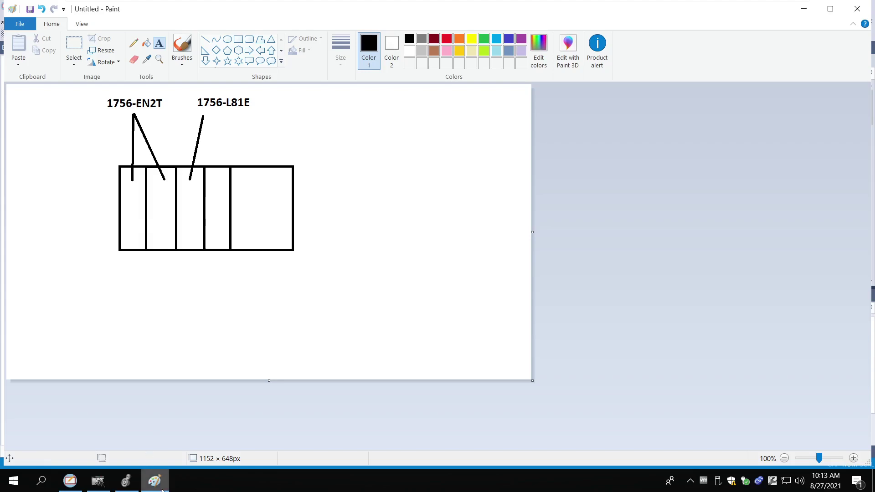
{"action": "key", "text": "alt+Tab"}
{"action": "left_click", "coordinate": [461, 218]}
{"action": "scroll", "coordinate": [456, 232], "scroll_direction": "up", "scroll_amount": 1}
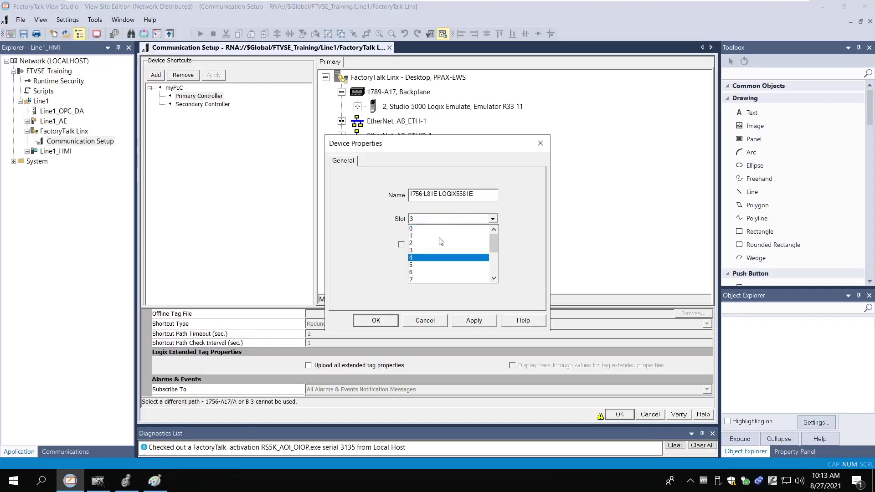
{"action": "left_click", "coordinate": [439, 243]}
{"action": "left_click", "coordinate": [386, 319]}
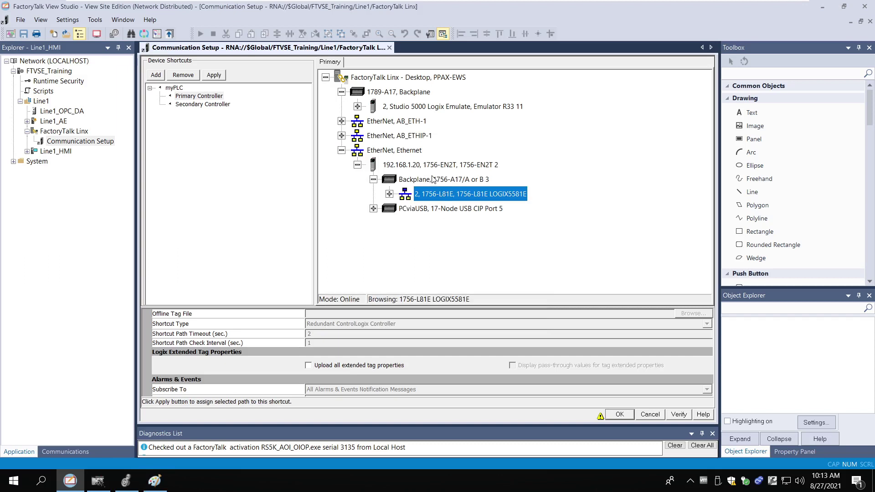
Add a second 1756-EN2T module, Major Revision 10, to the network named Ethernet
{"action": "left_click", "coordinate": [358, 165]}
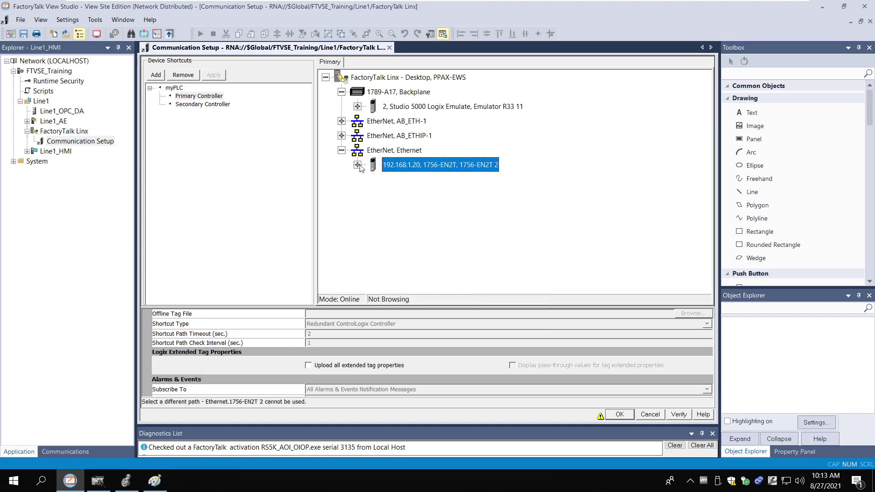
{"action": "right_click", "coordinate": [379, 153]}
{"action": "left_click", "coordinate": [420, 157]}
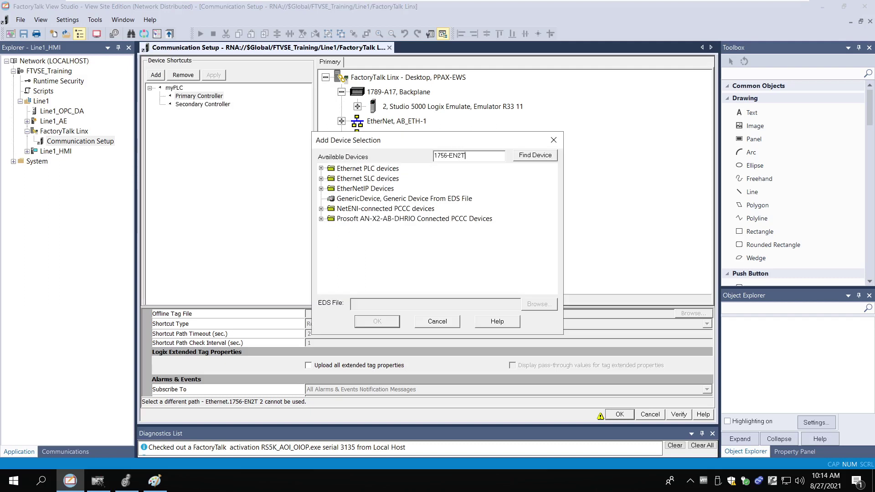
{"action": "left_click", "coordinate": [531, 157]}
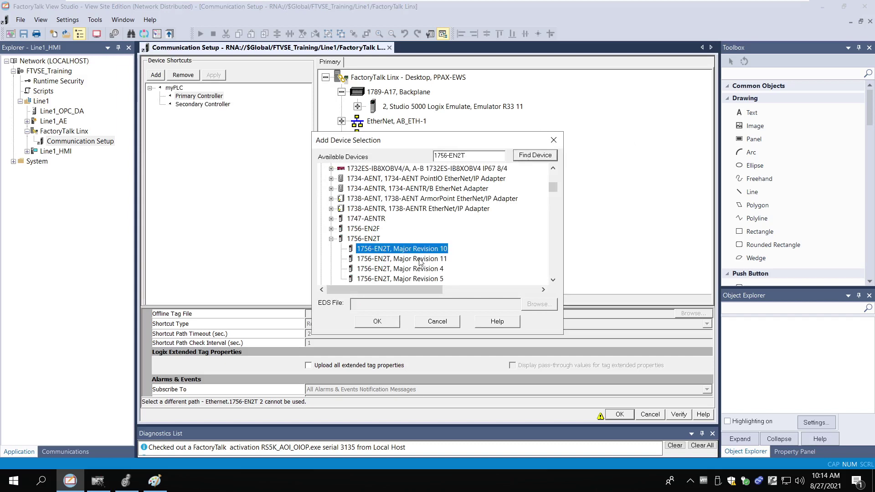
{"action": "left_click", "coordinate": [378, 321]}
Set the second 1756-EN2T module's address to 192.168.1.21 and its slot to 1, and accept its properties
{"action": "left_click", "coordinate": [420, 218]}
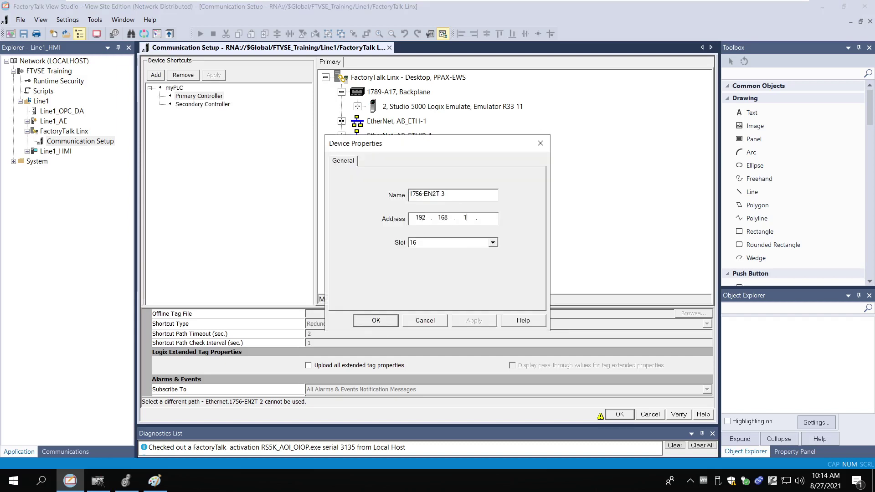
{"action": "type", "text": "192.168.1.21"}
{"action": "left_click", "coordinate": [451, 243]}
{"action": "left_click", "coordinate": [413, 260]}
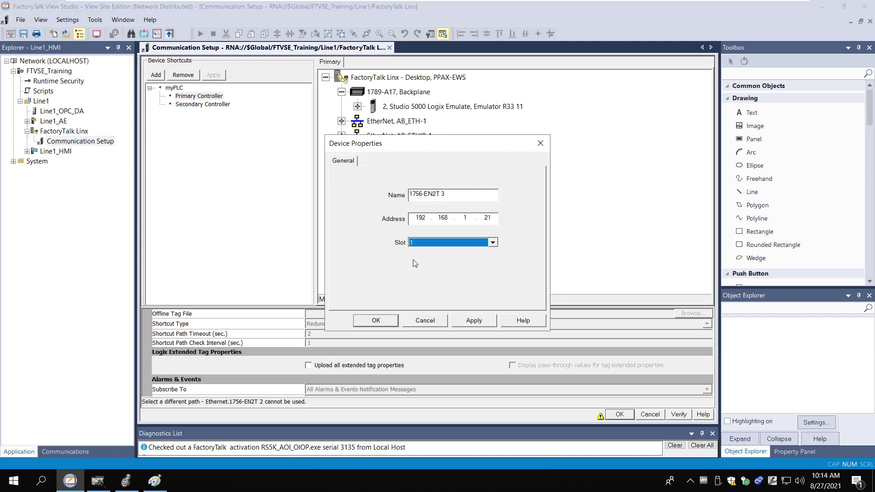
{"action": "left_click", "coordinate": [393, 325]}
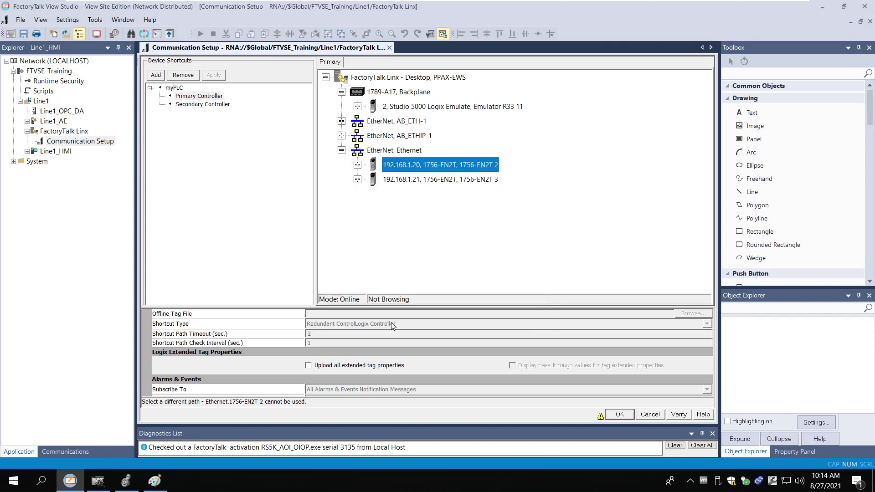
Add a 1756-L81E LOGIX5581E controller, Major Revision 33, to the 1756-A17 backplane beneath the module at 192.168.1.21
{"action": "left_click", "coordinate": [357, 180]}
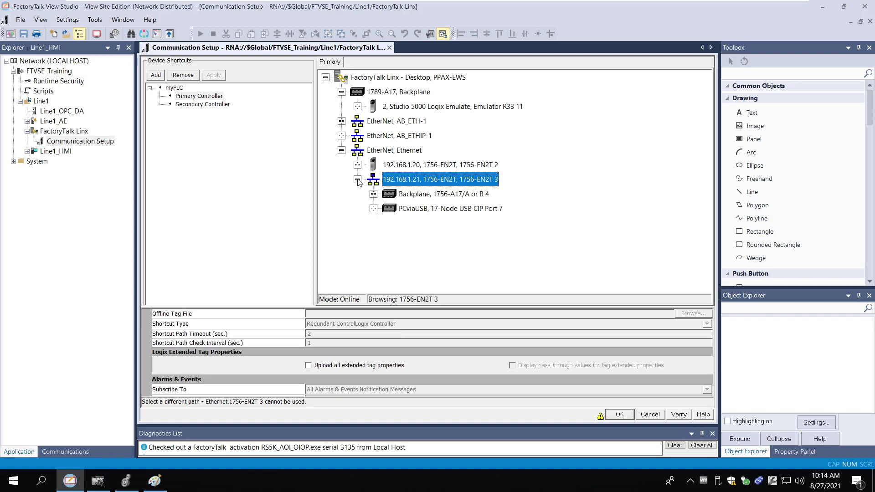
{"action": "right_click", "coordinate": [411, 194]}
{"action": "left_click", "coordinate": [439, 203]}
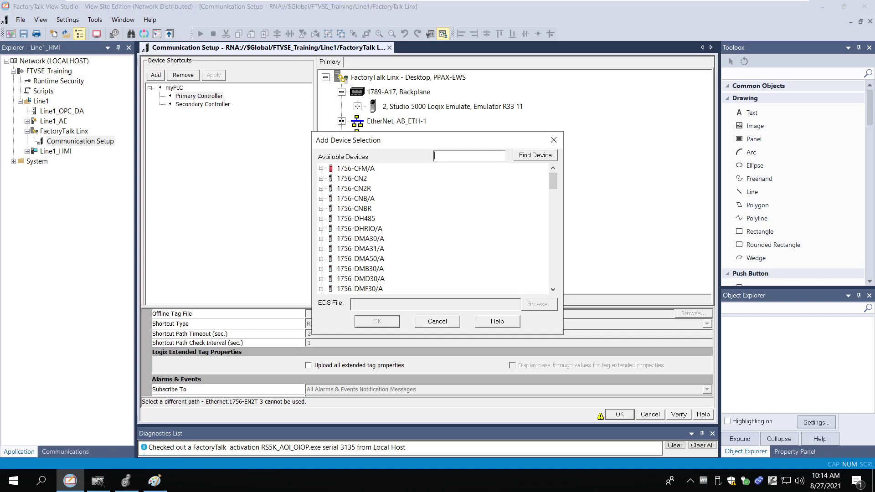
{"action": "type", "text": "L81"}
{"action": "left_click", "coordinate": [542, 157]}
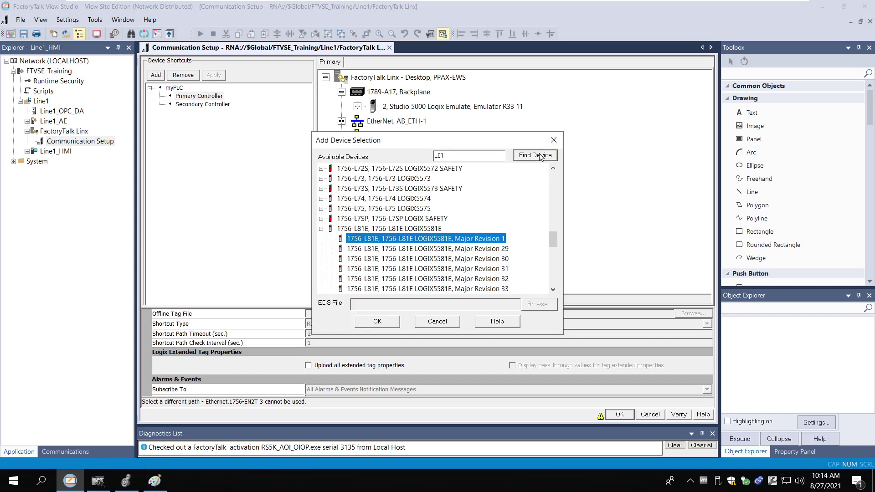
{"action": "scroll", "coordinate": [479, 263], "scroll_direction": "down", "scroll_amount": 3}
{"action": "left_click", "coordinate": [479, 259]}
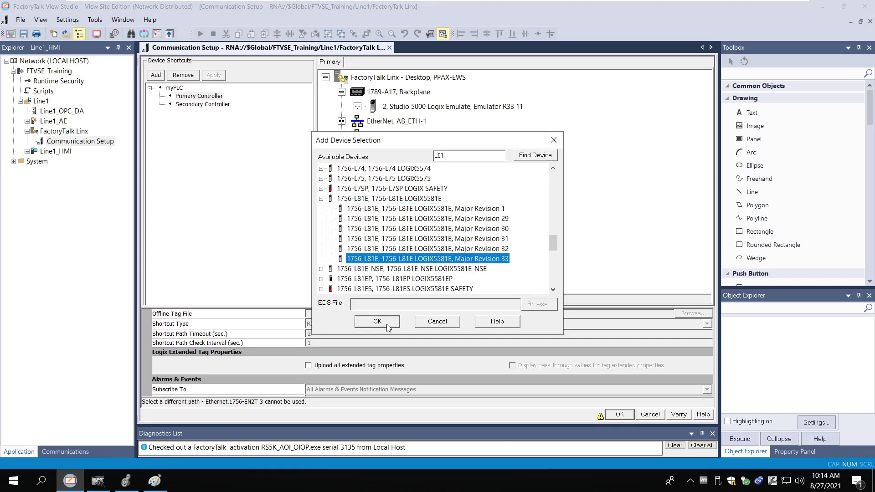
{"action": "left_click", "coordinate": [377, 321]}
Set the slot of the controller beneath 192.168.1.21 to 2 and accept its properties
{"action": "left_click", "coordinate": [481, 220]}
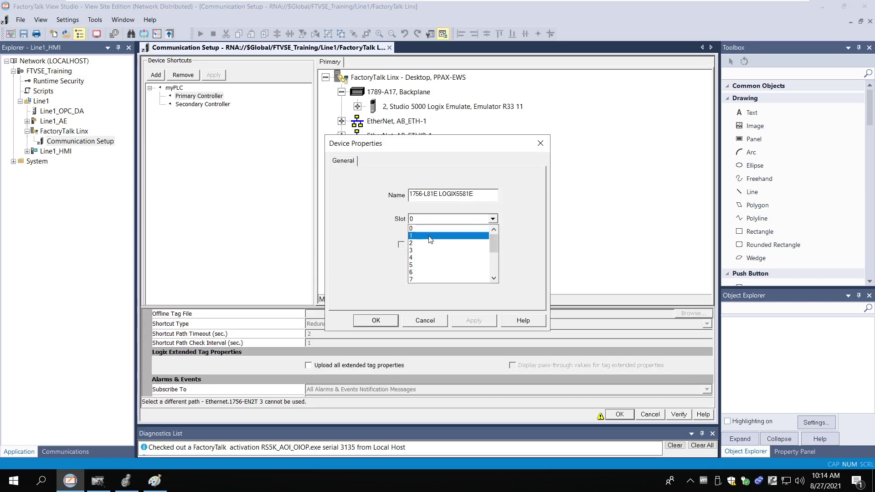
{"action": "left_click", "coordinate": [429, 245]}
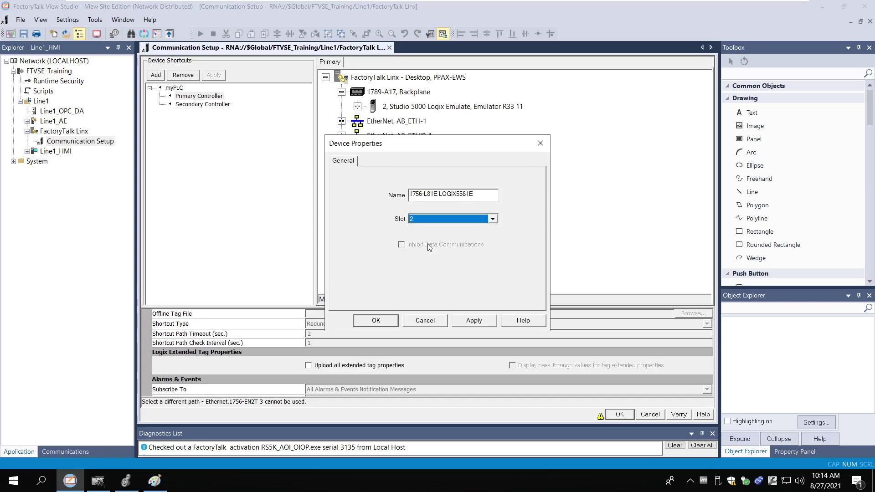
{"action": "left_click", "coordinate": [378, 321]}
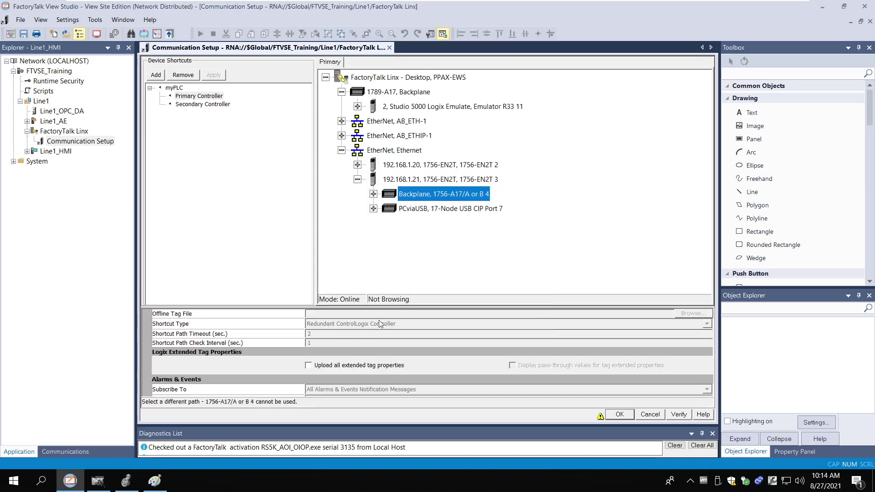
Assign the 1756-L81E beneath 192.168.1.20 as the Primary Controller of the myPLC shortcut and save the change
{"action": "left_click", "coordinate": [357, 165]}
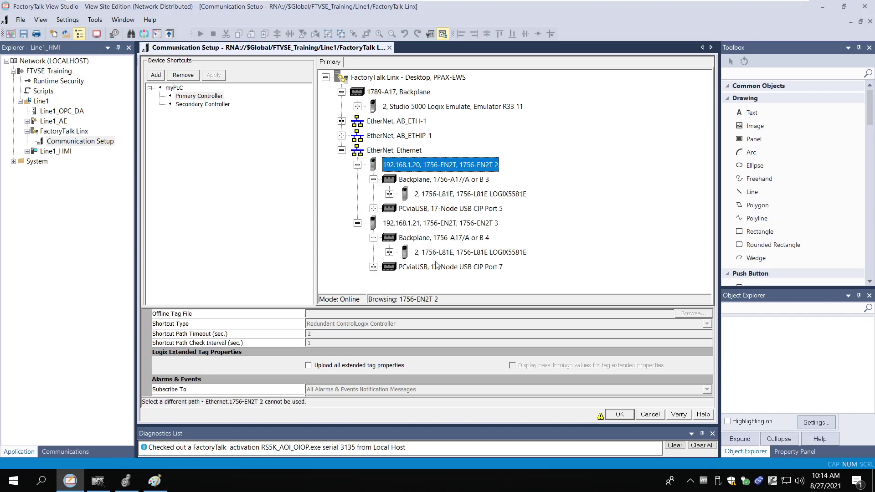
{"action": "left_click", "coordinate": [199, 95]}
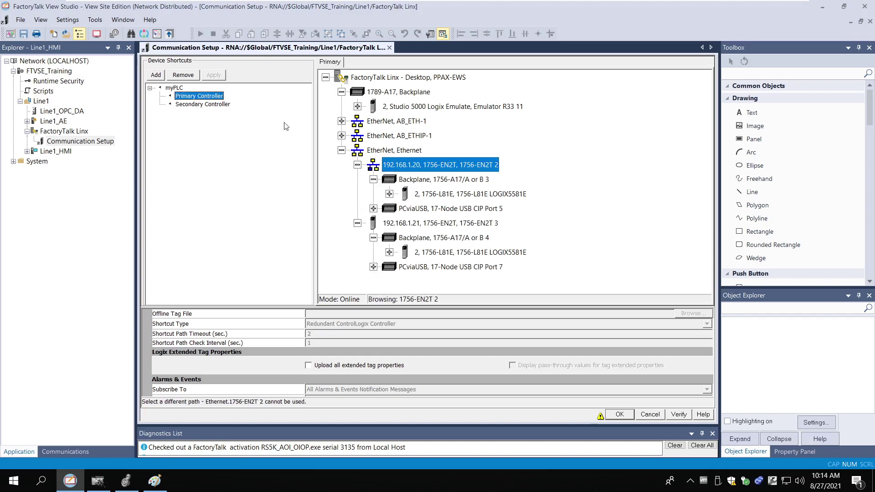
{"action": "left_click", "coordinate": [462, 195]}
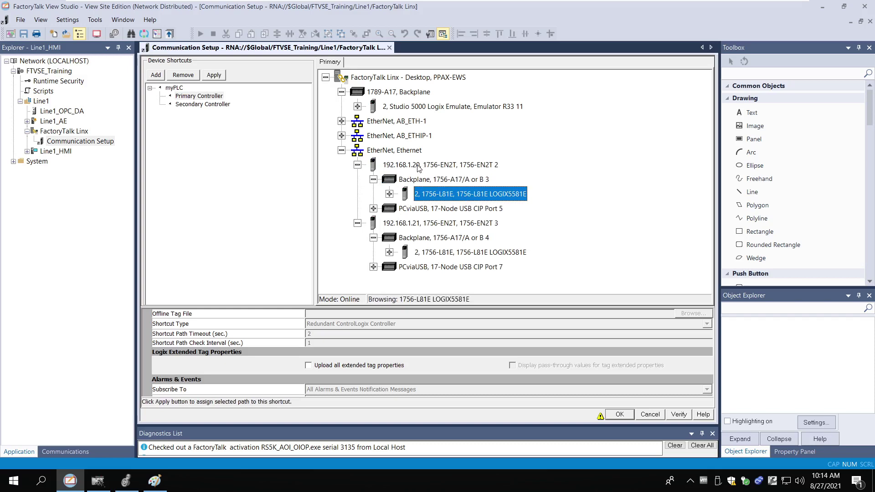
{"action": "left_click", "coordinate": [214, 74]}
{"action": "left_click", "coordinate": [477, 282]}
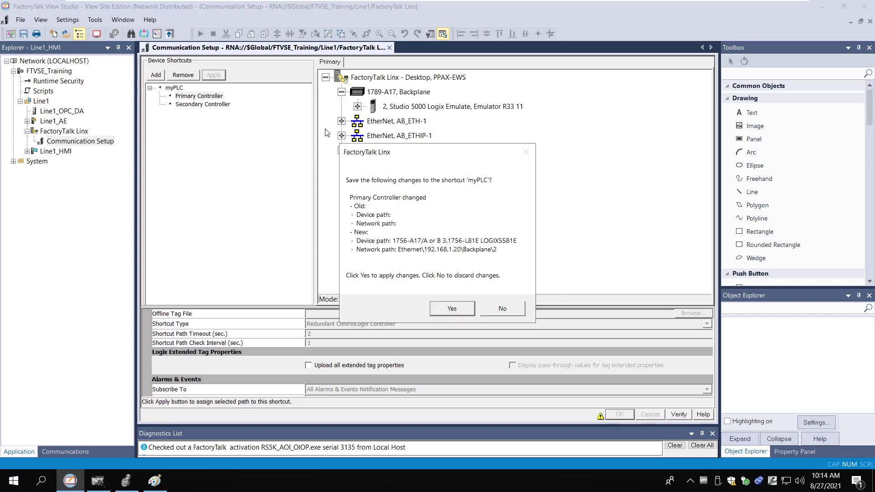
{"action": "left_click", "coordinate": [452, 310]}
Assign the 1756-L81E beneath 192.168.1.21 as the Secondary Controller of the myPLC shortcut and save the change
{"action": "left_click", "coordinate": [203, 105]}
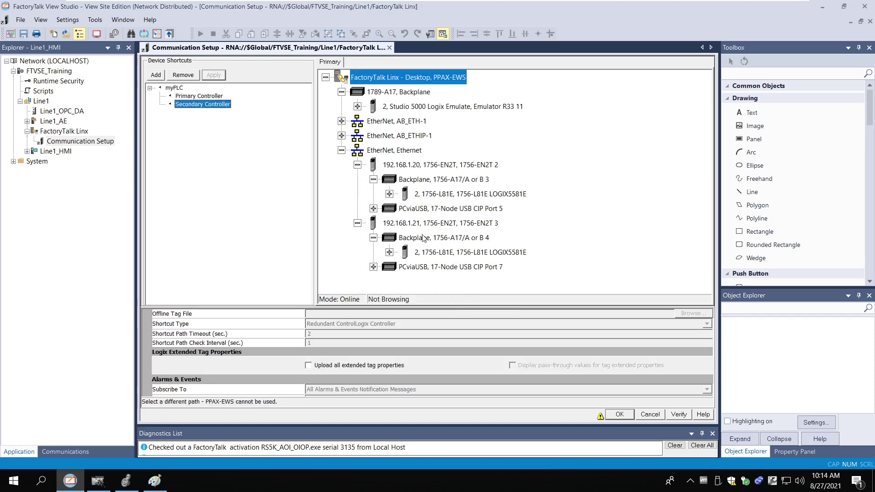
{"action": "left_click", "coordinate": [436, 255]}
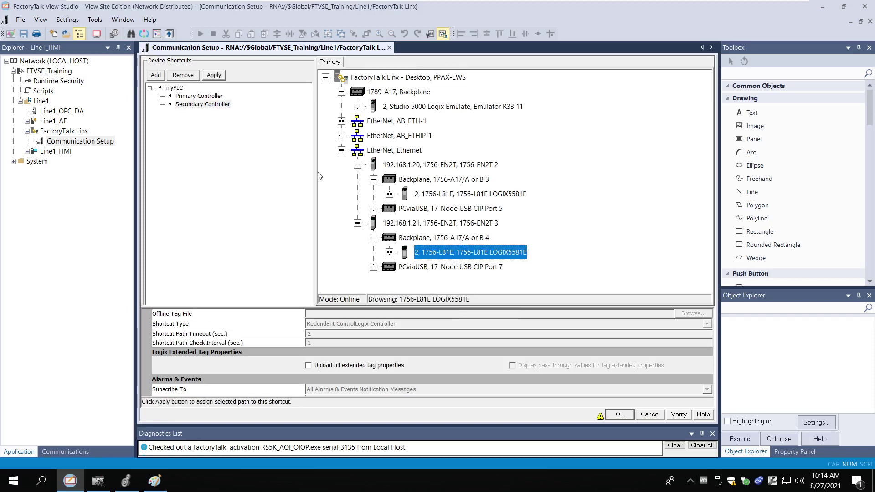
{"action": "left_click", "coordinate": [217, 76]}
{"action": "left_click", "coordinate": [467, 283]}
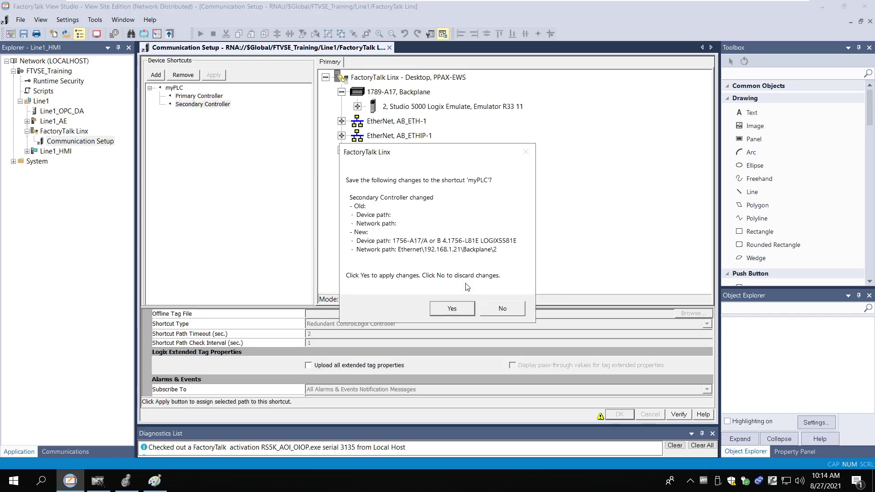
{"action": "left_click", "coordinate": [456, 304]}
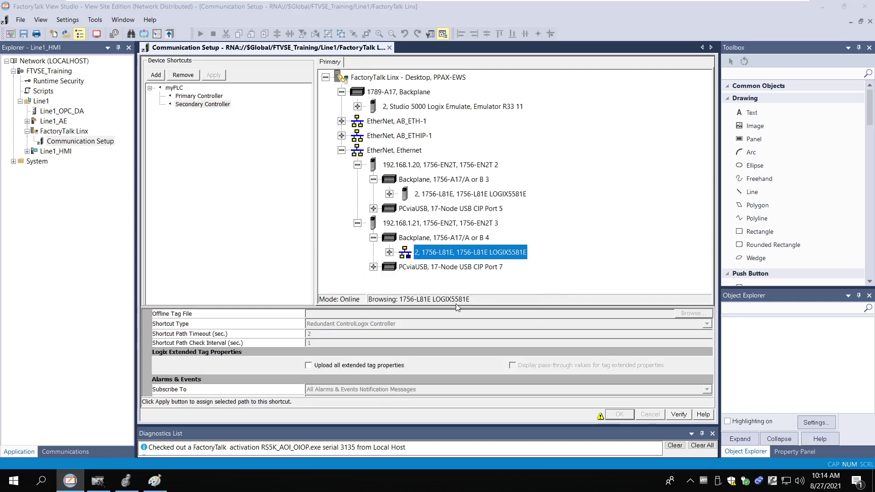
Change the myPLC shortcut type to Processor, save the change, and switch the type to Symbolic
{"action": "left_click", "coordinate": [175, 90]}
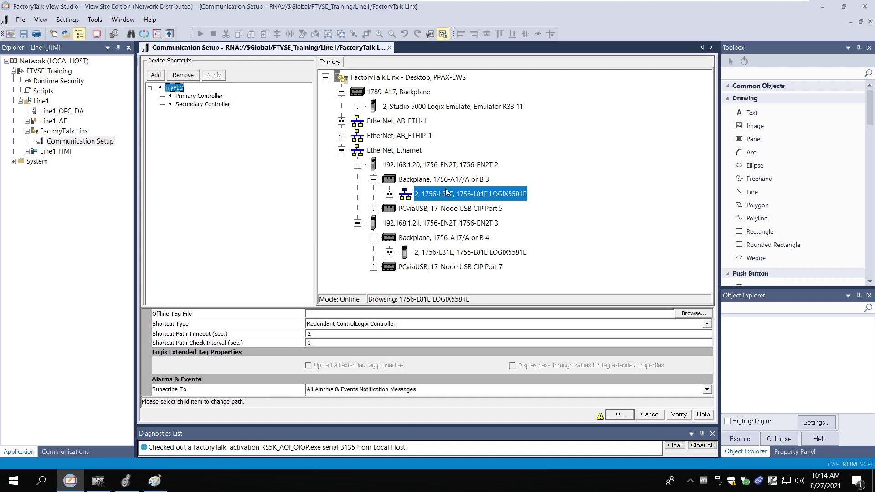
{"action": "left_click", "coordinate": [434, 328]}
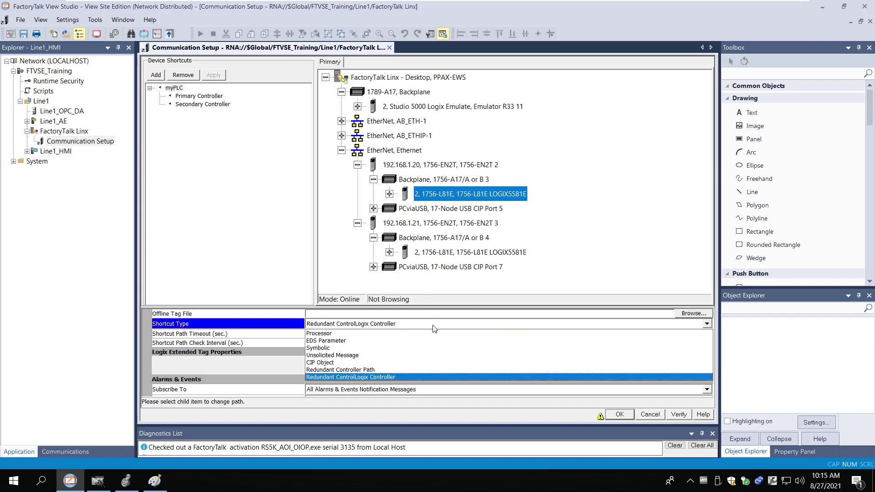
{"action": "left_click", "coordinate": [398, 333]}
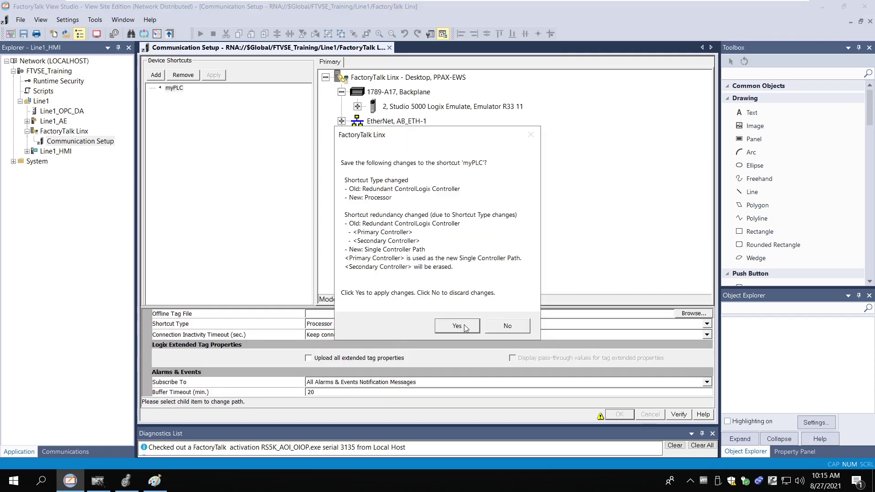
{"action": "left_click", "coordinate": [465, 327]}
{"action": "left_click", "coordinate": [342, 324]}
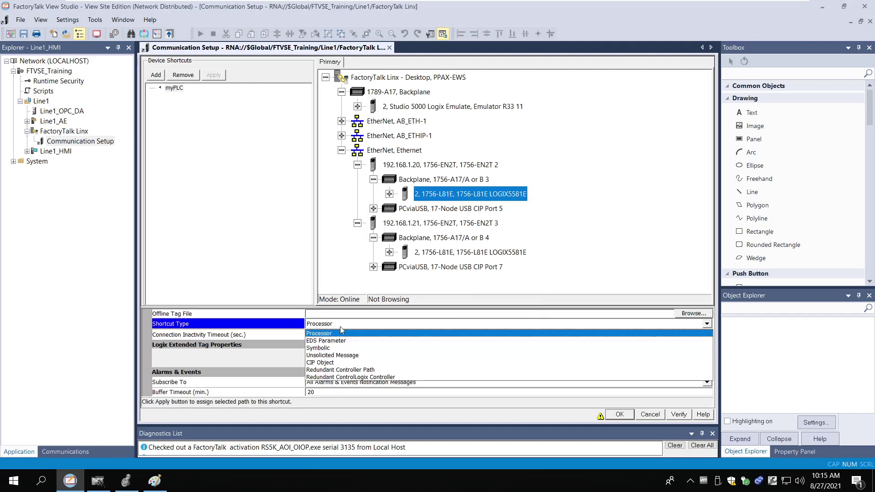
{"action": "left_click", "coordinate": [327, 348]}
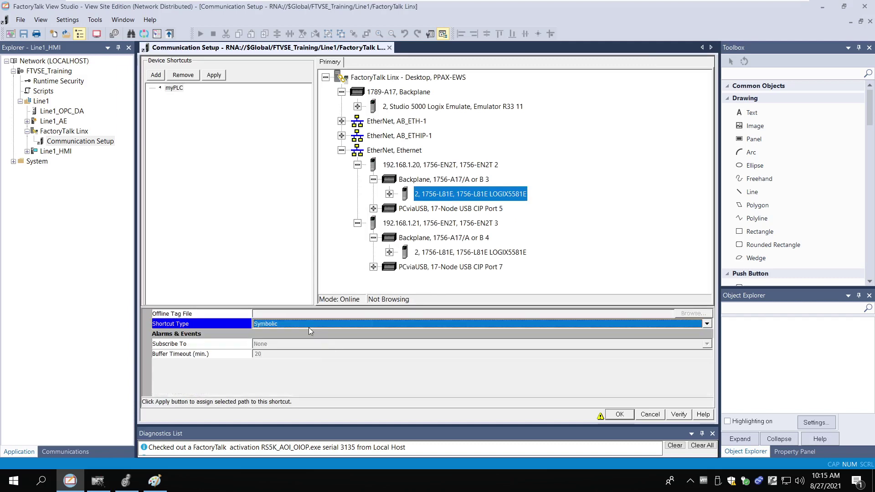
Start adding a device to the EtherNet, Ethernet network and search the available devices for 2080
{"action": "left_click", "coordinate": [358, 165]}
{"action": "left_click", "coordinate": [358, 180]}
{"action": "right_click", "coordinate": [378, 151]}
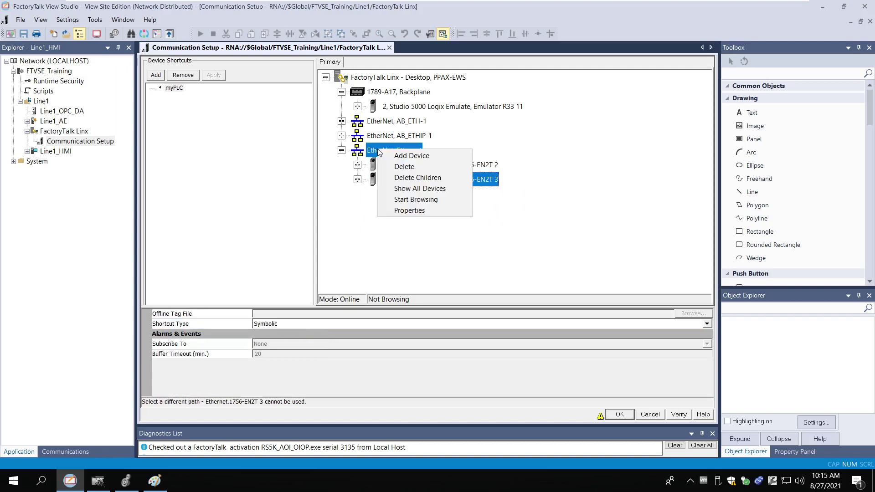
{"action": "left_click", "coordinate": [410, 156]}
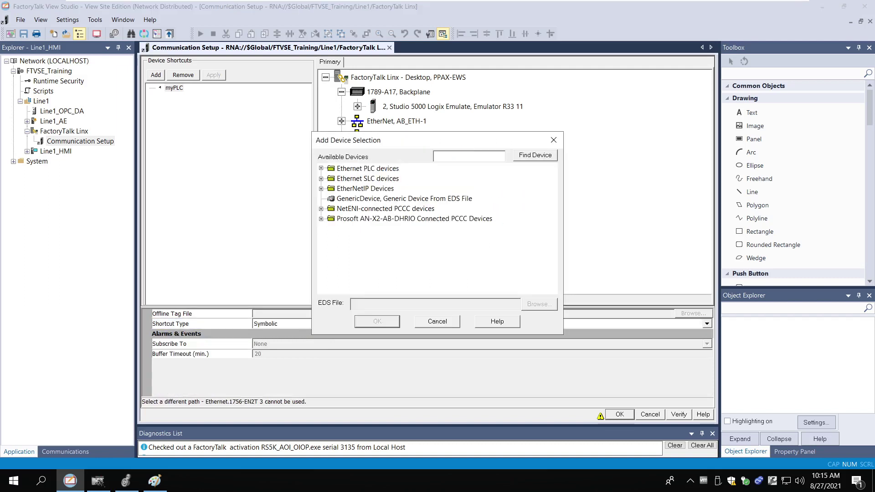
{"action": "type", "text": "2080"}
{"action": "left_click", "coordinate": [525, 157]}
{"action": "scroll", "coordinate": [445, 260], "scroll_direction": "down", "scroll_amount": 2}
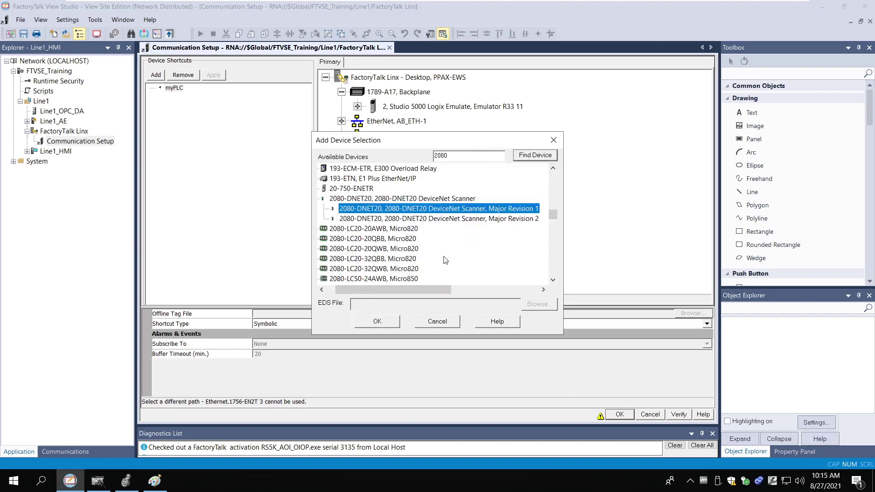
Add a 2080-LC20-20AWB Micro820, Major Revision 10, to the Ethernet network with address 192.168.1.22
{"action": "left_click", "coordinate": [385, 229]}
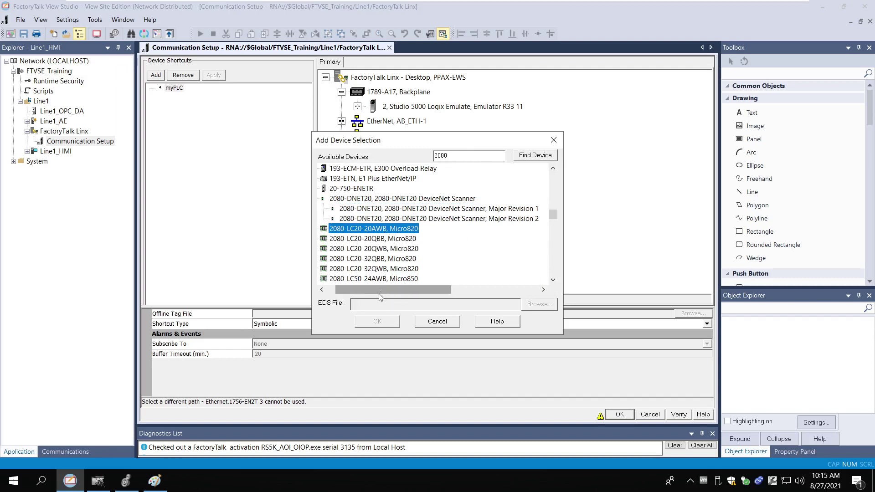
{"action": "left_click_drag", "start_coordinate": [380, 290], "coordinate": [373, 289]}
{"action": "left_click", "coordinate": [331, 229]}
{"action": "double_click", "coordinate": [456, 228]}
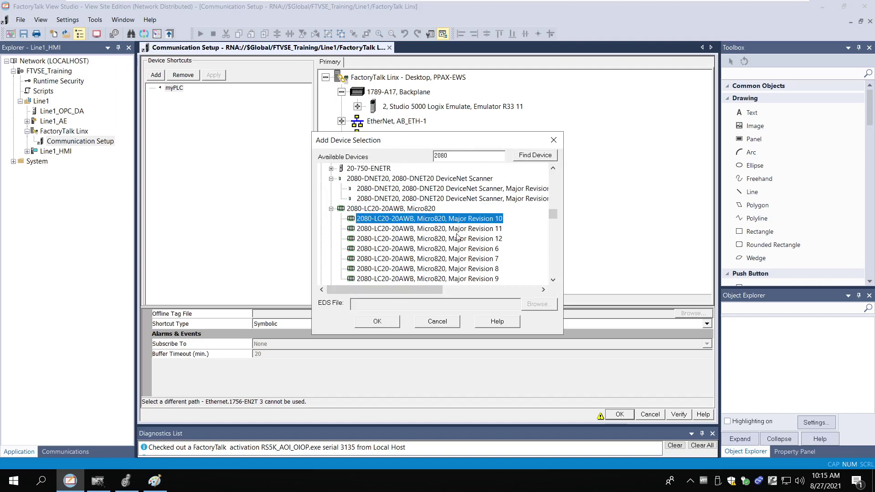
{"action": "left_click", "coordinate": [420, 218]}
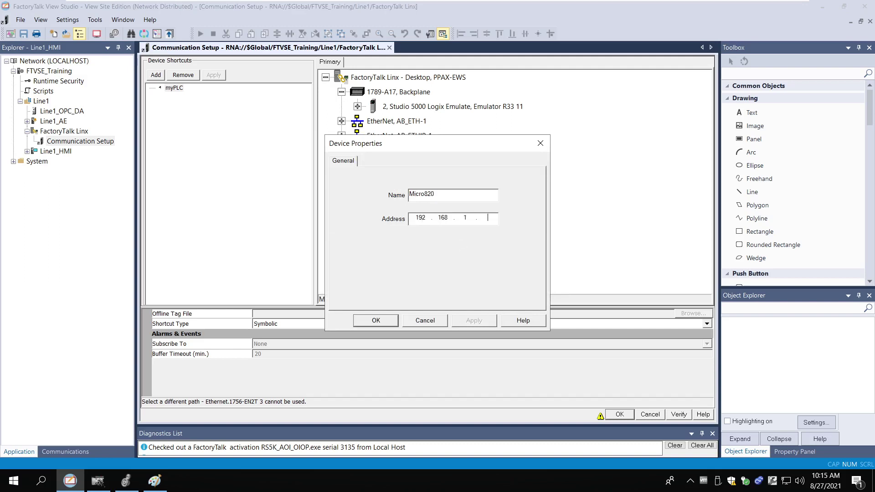
{"action": "key", "text": "Return"}
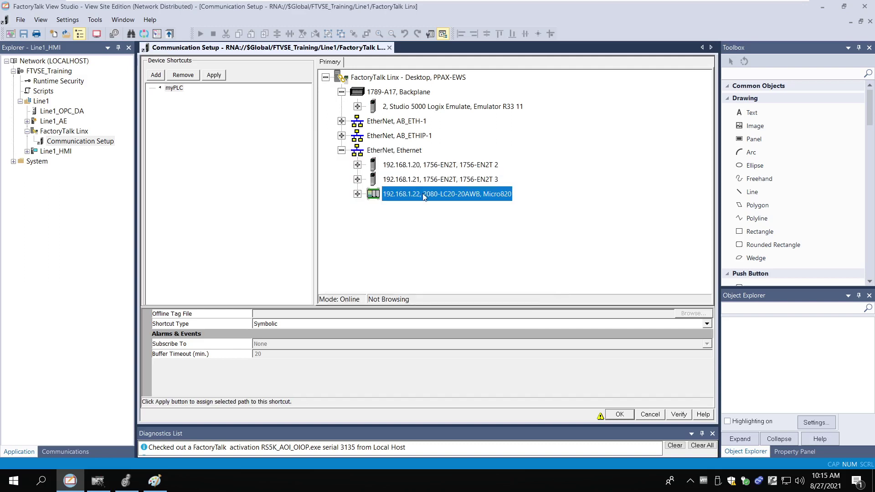
Assign the Micro820 at 192.168.1.22 to the myPLC shortcut with the Symbolic type and save the change
{"action": "left_click", "coordinate": [305, 325]}
{"action": "left_click", "coordinate": [287, 324]}
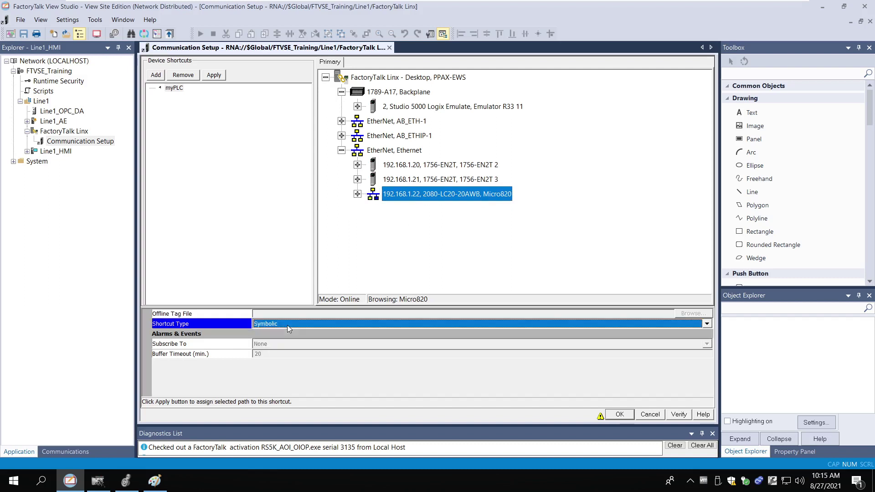
{"action": "left_click", "coordinate": [219, 80]}
{"action": "left_click", "coordinate": [441, 327]}
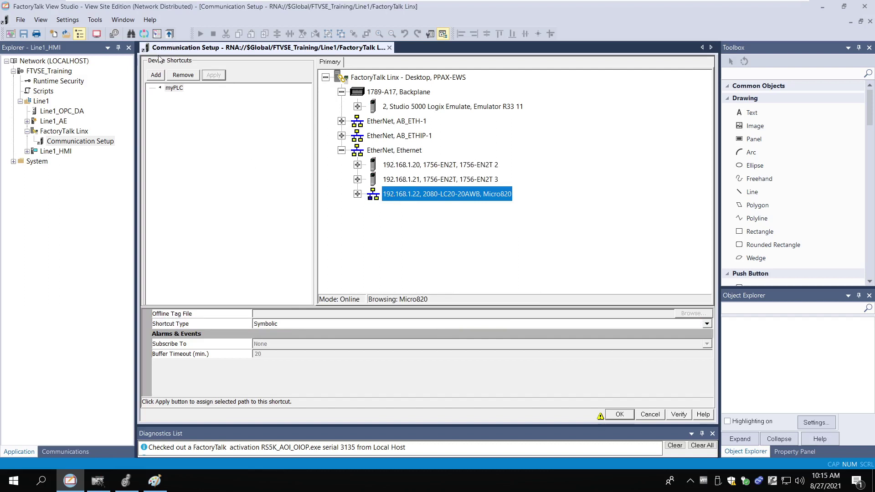
Assign the Studio 5000 Logix Emulate controller in slot 2 to the myPLC shortcut with the Processor type and save the change
{"action": "left_click", "coordinate": [427, 107]}
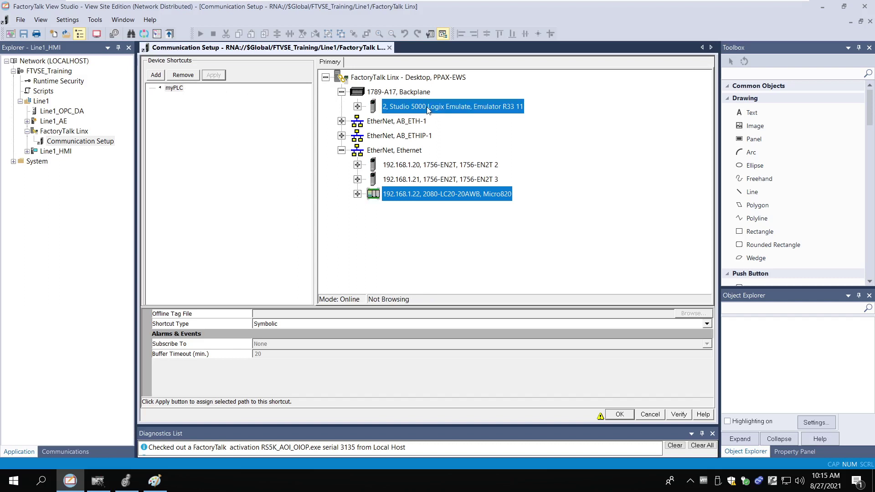
{"action": "left_click", "coordinate": [306, 324]}
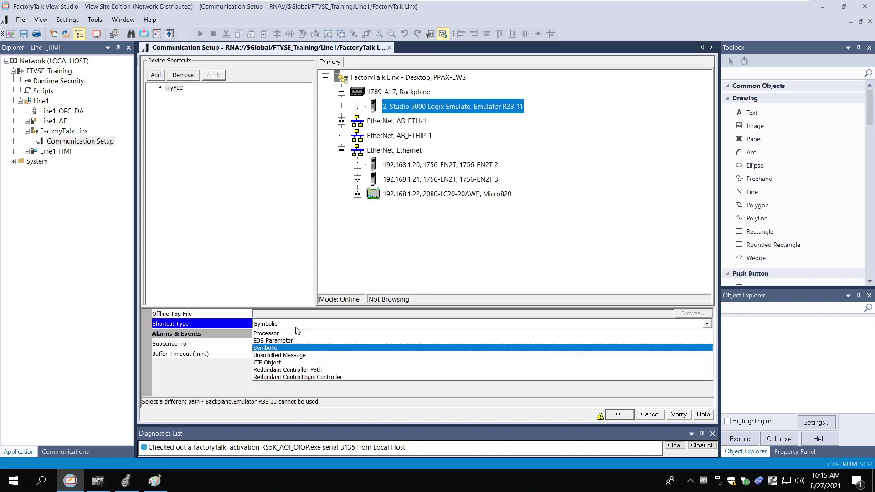
{"action": "left_click", "coordinate": [337, 332]}
{"action": "left_click", "coordinate": [213, 76]}
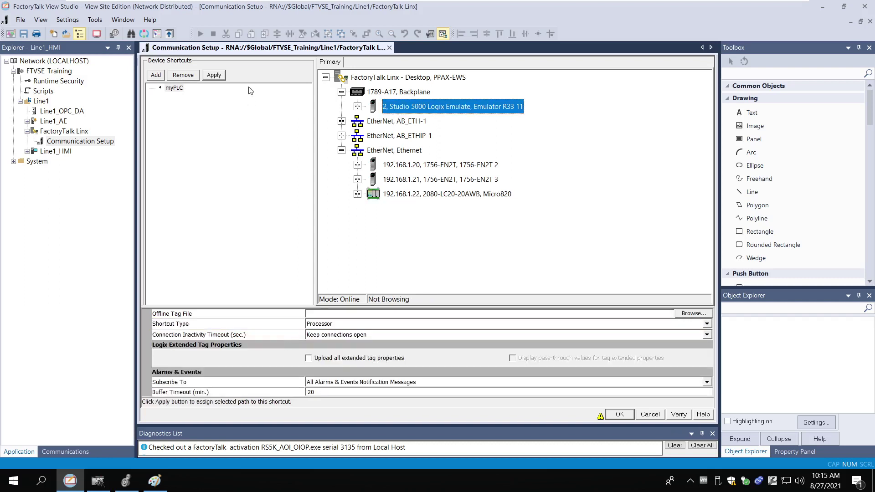
{"action": "left_click", "coordinate": [443, 344]}
Enable uploading of all extended tag properties for the myPLC shortcut and save the change
{"action": "left_click", "coordinate": [308, 360]}
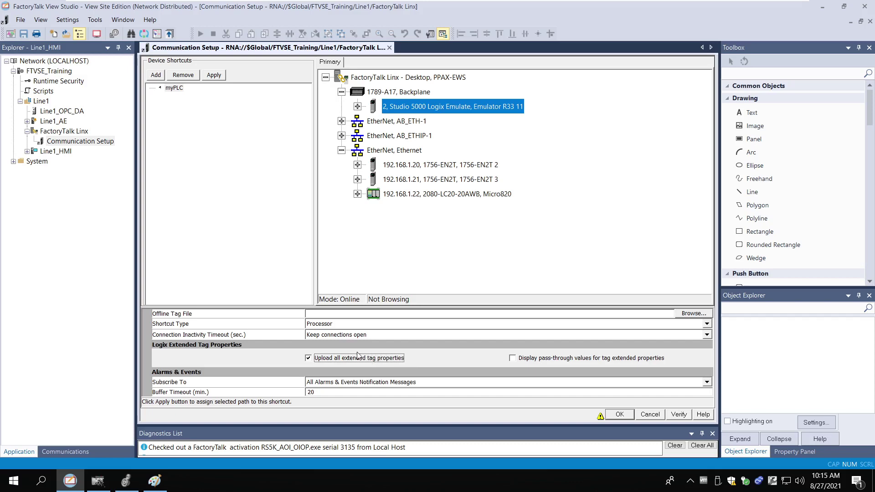
{"action": "left_click", "coordinate": [218, 75]}
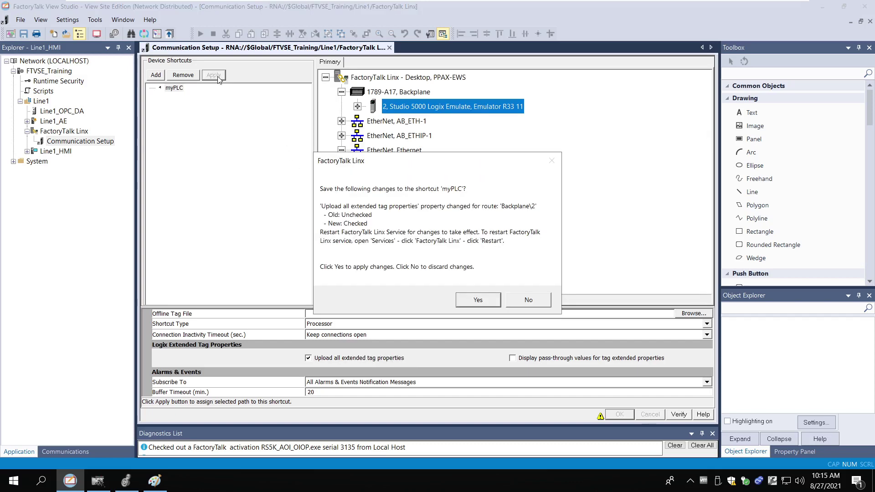
{"action": "left_click", "coordinate": [473, 299]}
Enable pass-through values for tag extended properties on the myPLC shortcut, save the change, and accept the communication setup
{"action": "left_click", "coordinate": [512, 359]}
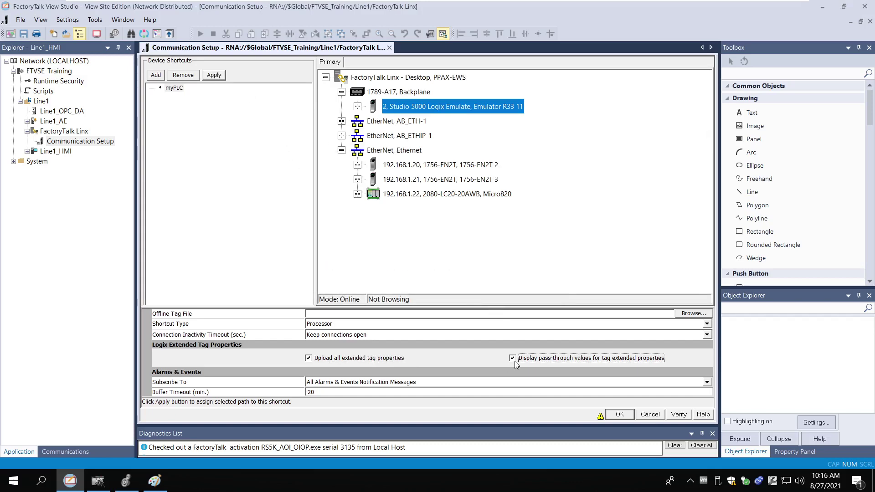
{"action": "left_click", "coordinate": [220, 77]}
{"action": "left_click", "coordinate": [479, 304]}
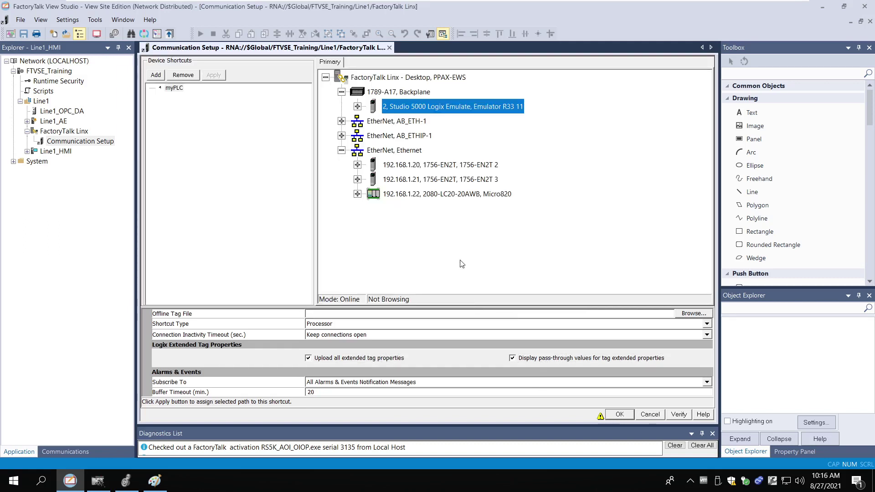
{"action": "left_click", "coordinate": [627, 418]}
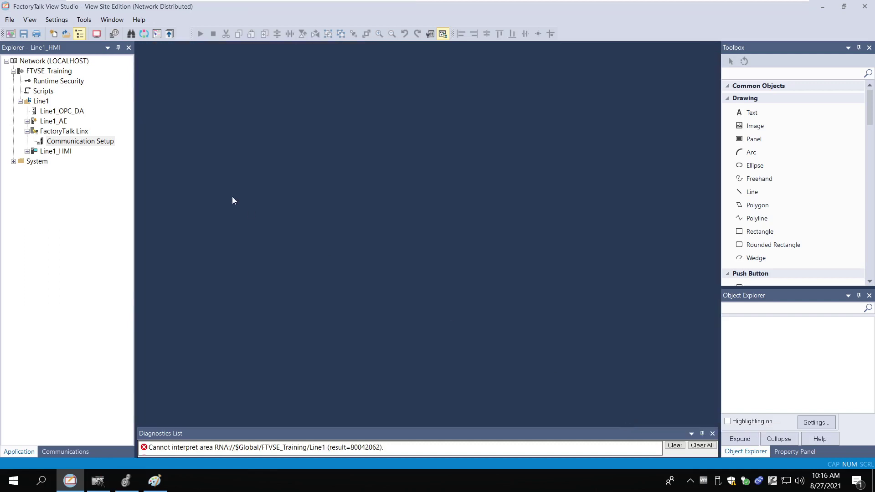
Check the server status of the FactoryTalk Linx data server under Line1 and close the status window
{"action": "left_click", "coordinate": [70, 132]}
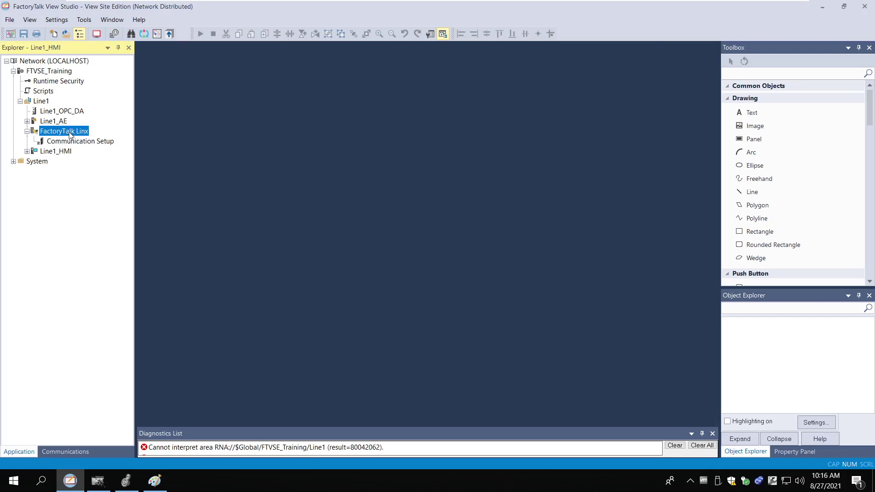
{"action": "right_click", "coordinate": [69, 133]}
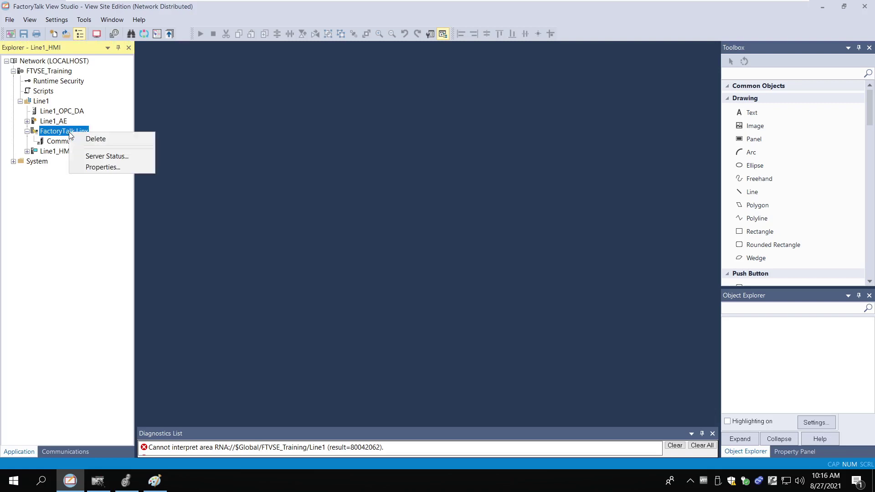
{"action": "left_click", "coordinate": [98, 157]}
{"action": "left_click_drag", "start_coordinate": [118, 26], "coordinate": [279, 40]}
{"action": "left_click", "coordinate": [373, 228]}
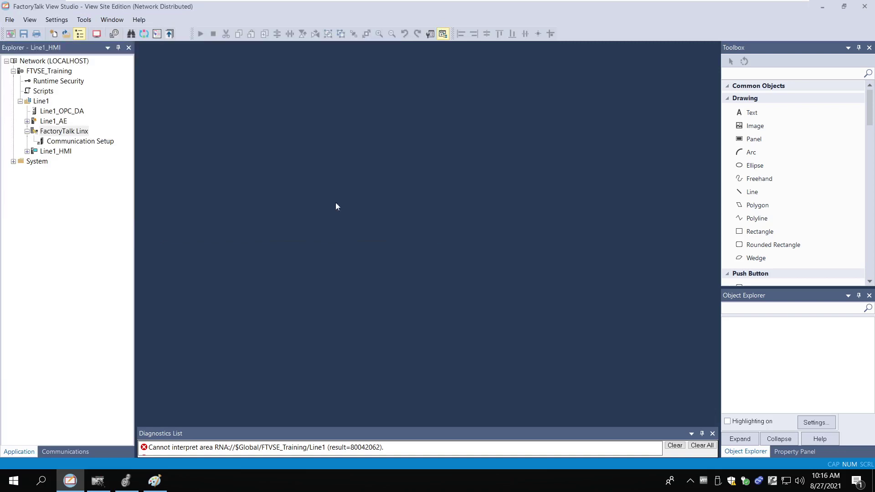
Examine the FactoryTalk Linx server properties, including the browser for its host computer, and close them without changes
{"action": "right_click", "coordinate": [71, 132]}
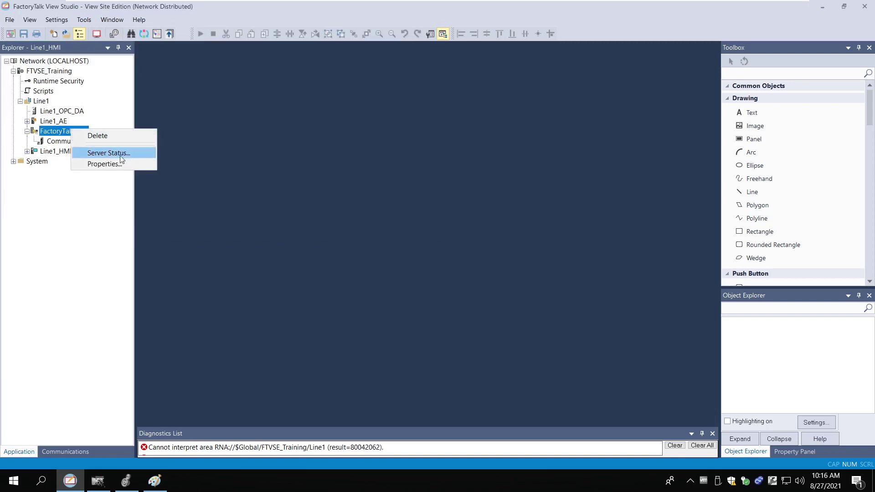
{"action": "left_click", "coordinate": [111, 164]}
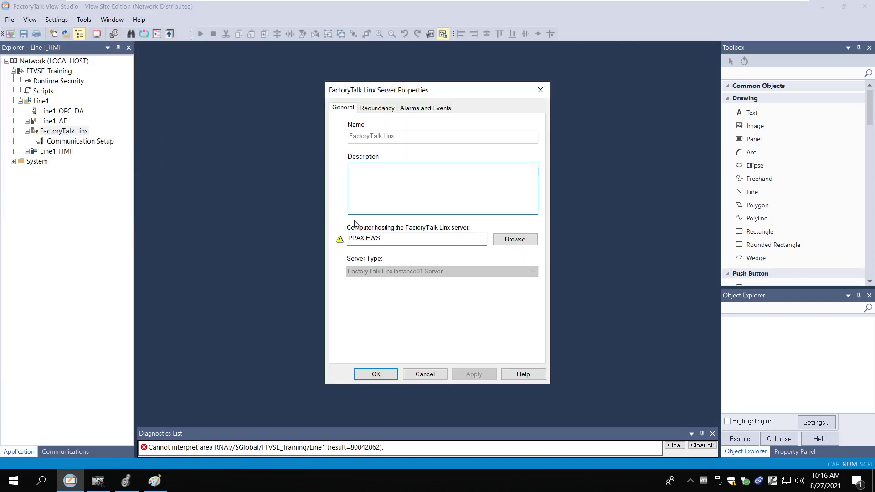
{"action": "double_click", "coordinate": [365, 238]}
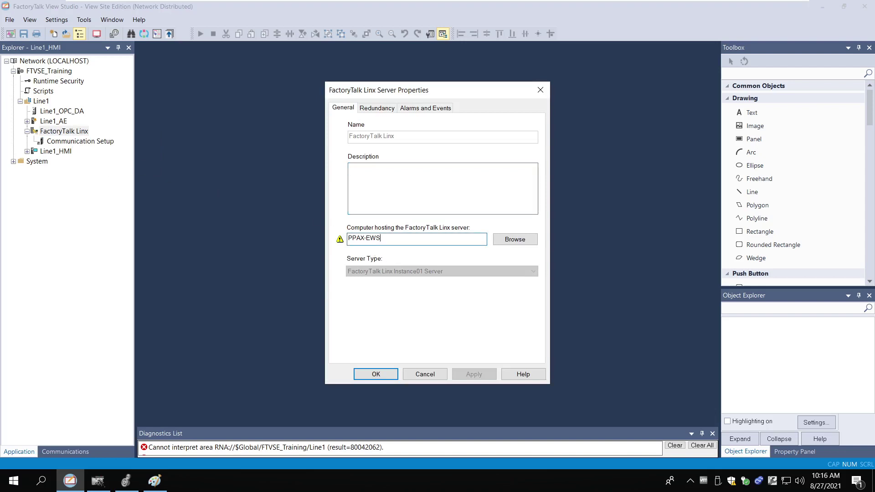
{"action": "left_click", "coordinate": [515, 239]}
{"action": "left_click", "coordinate": [406, 338]}
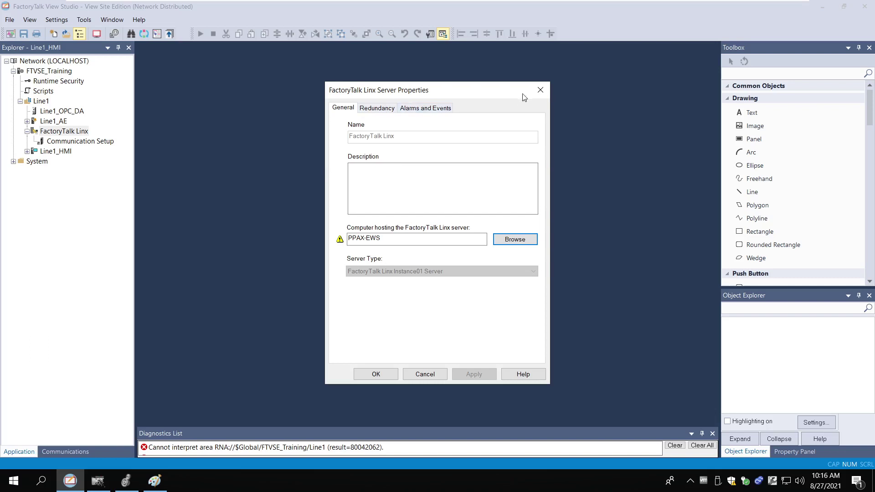
{"action": "left_click", "coordinate": [541, 90]}
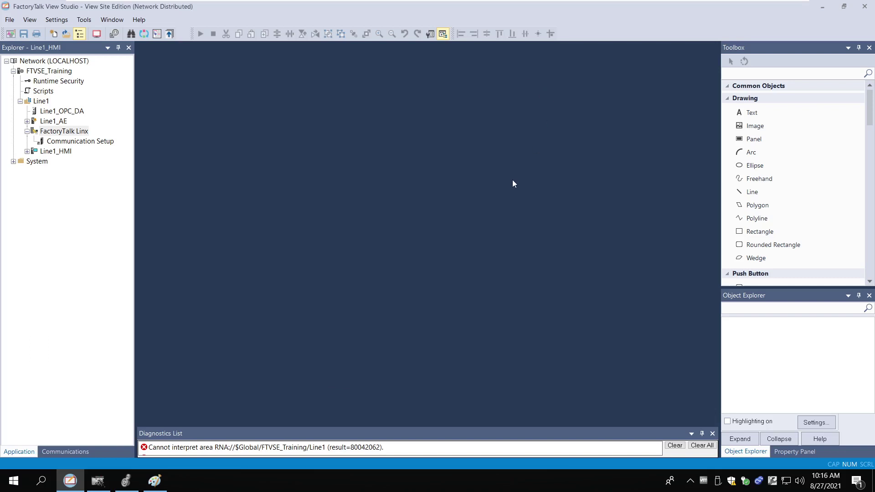
Select the Line1_OPC_DA server under the Line1 area
{"action": "left_click", "coordinate": [75, 115]}
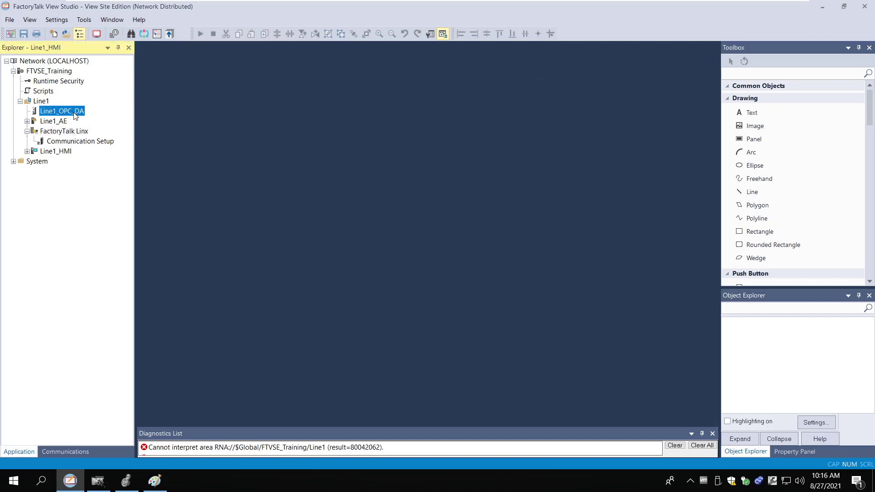